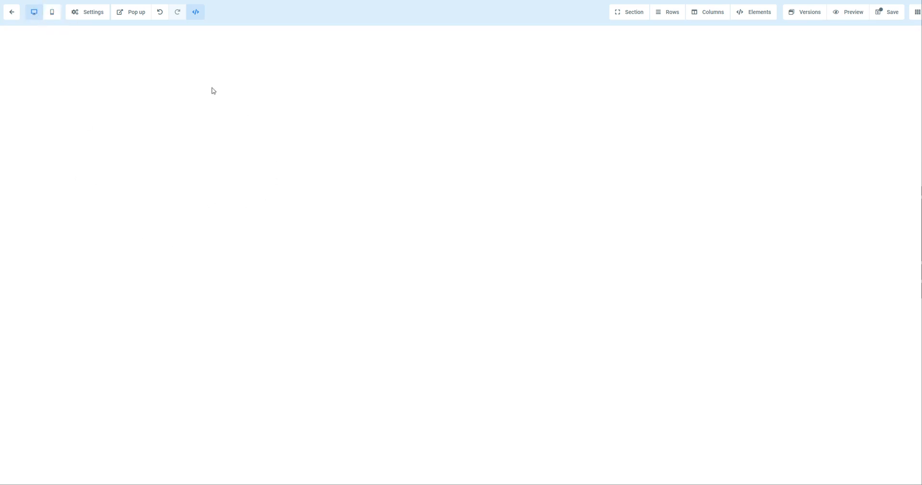
Step: Check the blank page in the mobile layout, and return to the desktop layout
click(55, 21)
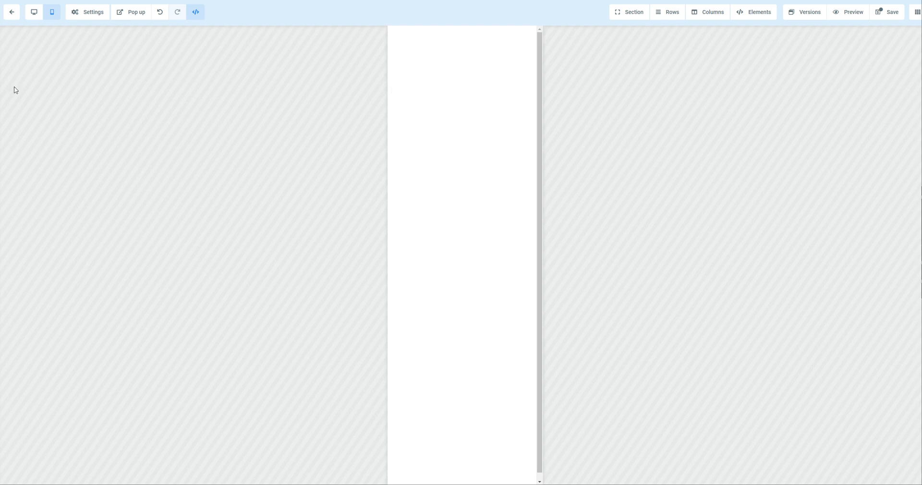
click(34, 18)
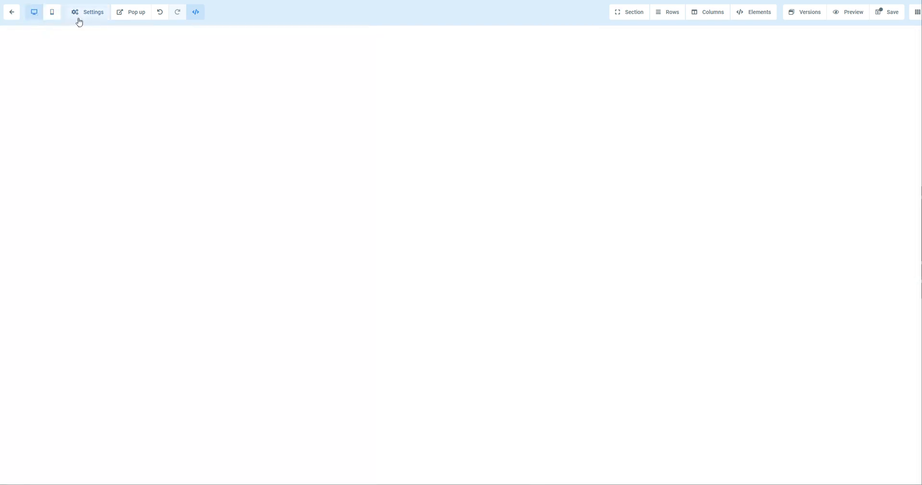
Step: Review the page's SEO Meta Data fields and the other page settings available, leaving the metadata unedited
click(84, 13)
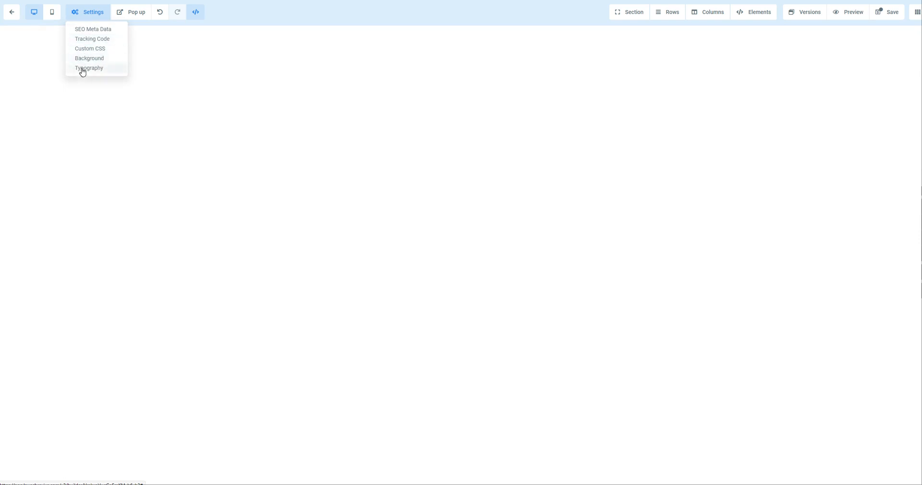
click(92, 30)
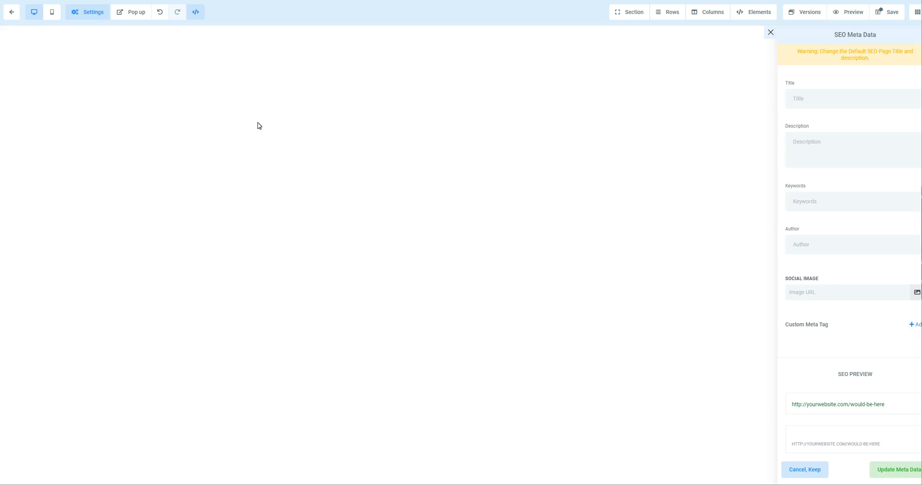
click(91, 17)
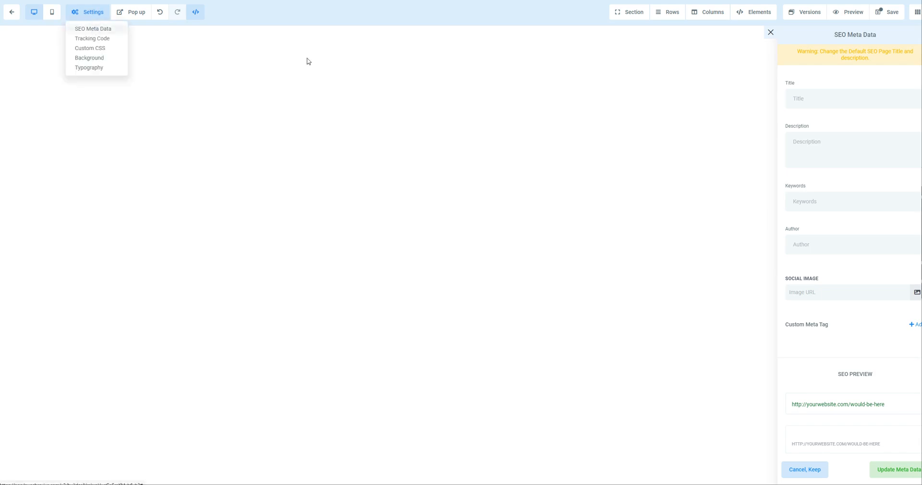
click(827, 75)
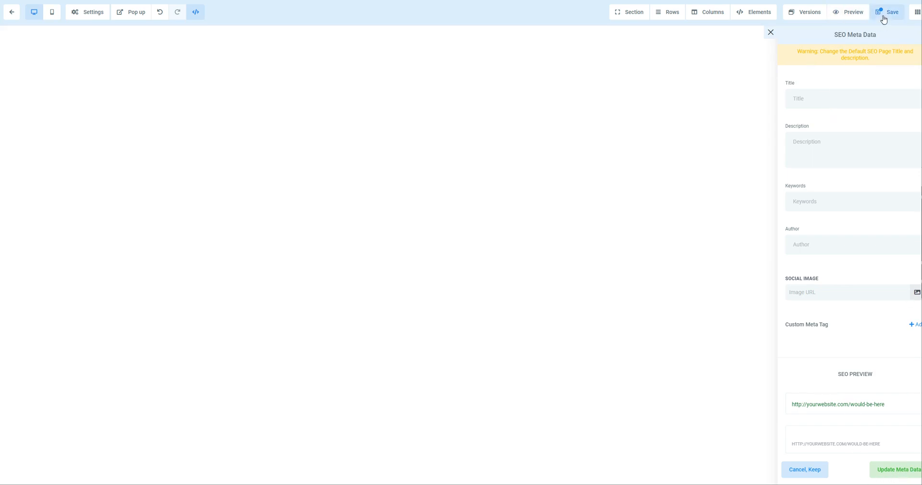
click(771, 34)
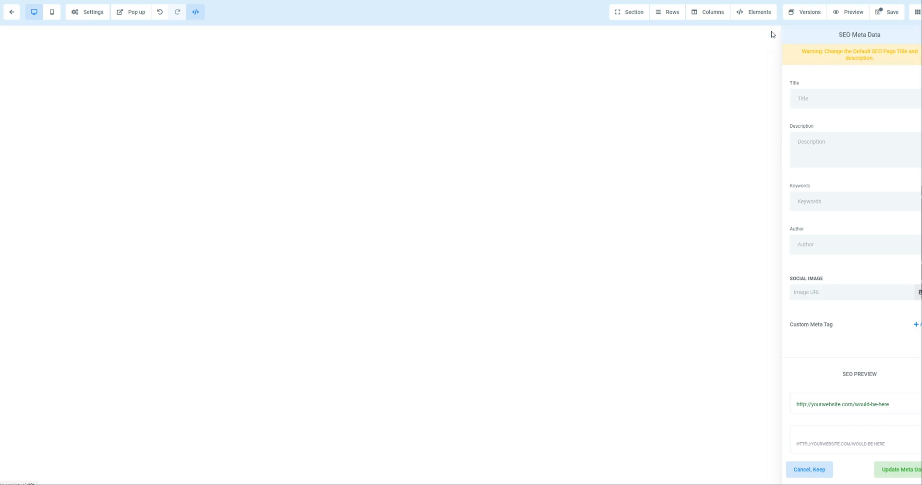
Step: Examine the page's Tracking Code editor for both header and footer code, and close it
click(88, 12)
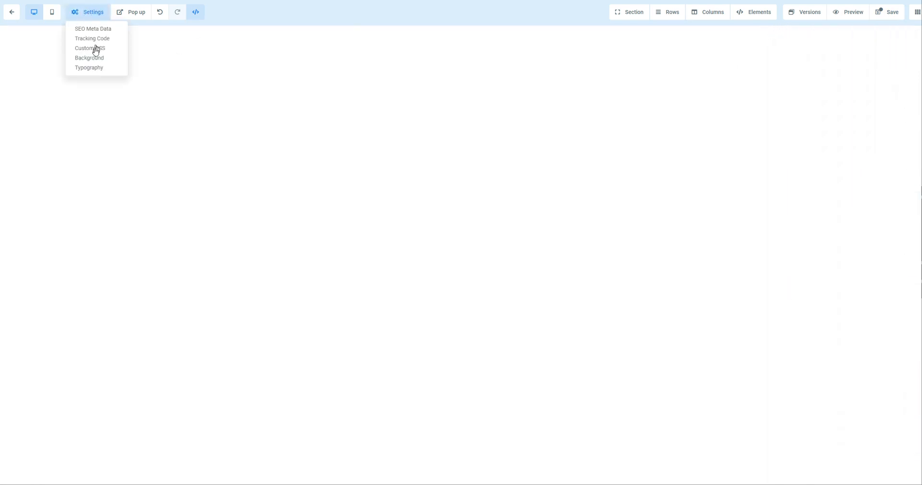
click(97, 39)
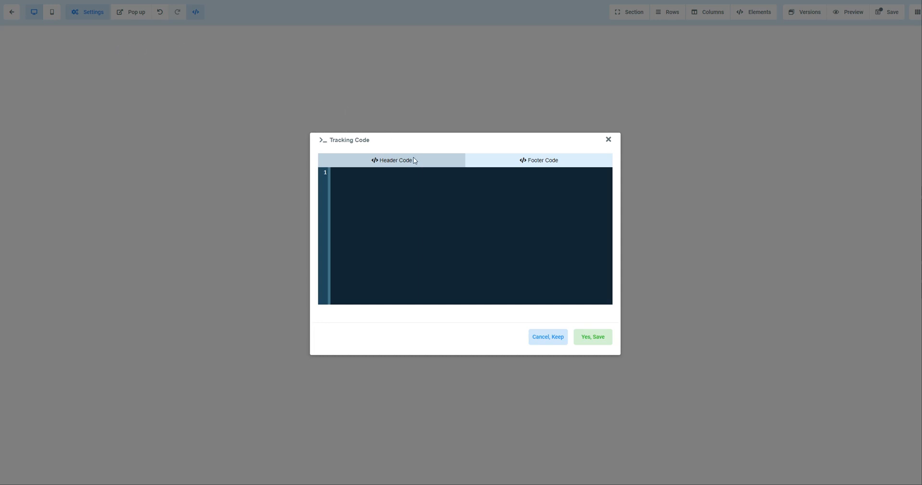
click(514, 162)
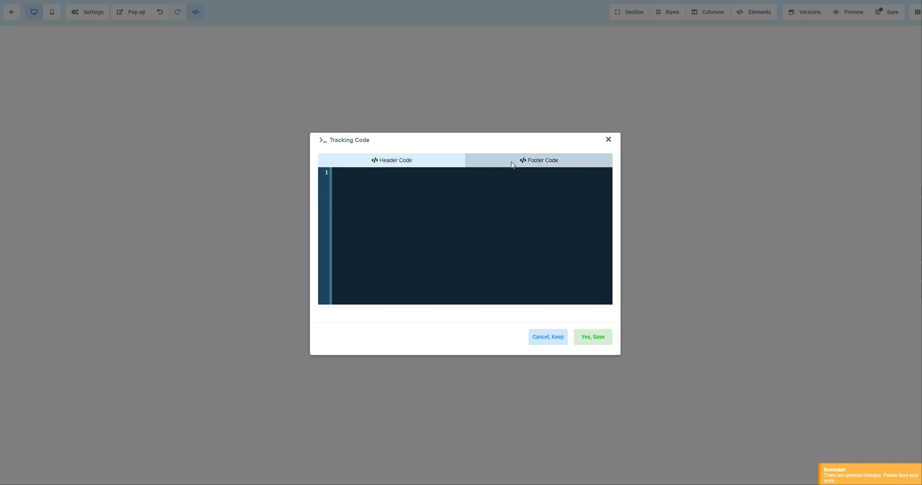
click(380, 186)
click(587, 342)
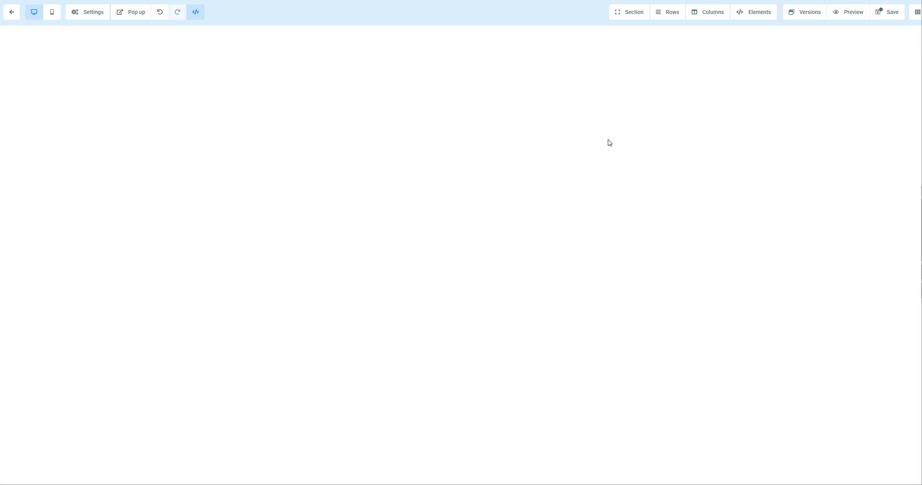
Step: Look over the page's Custom CSS editor and its Background image and color settings without editing them
click(86, 13)
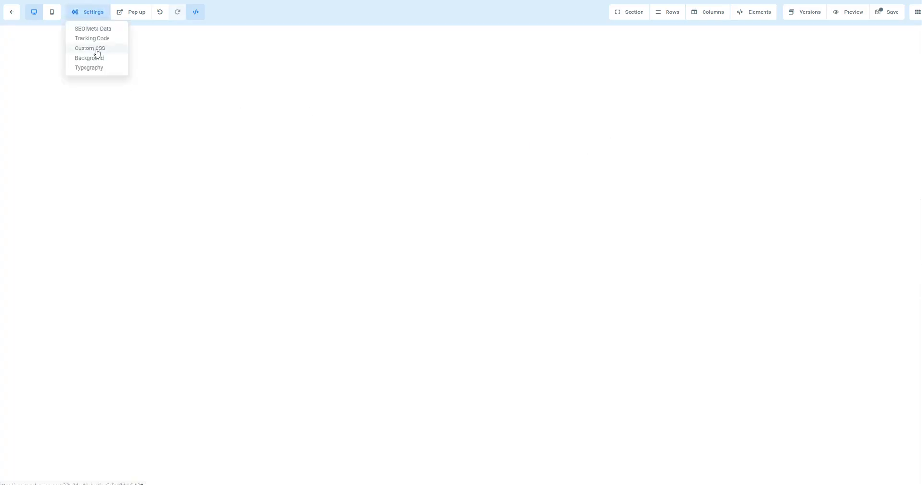
click(96, 49)
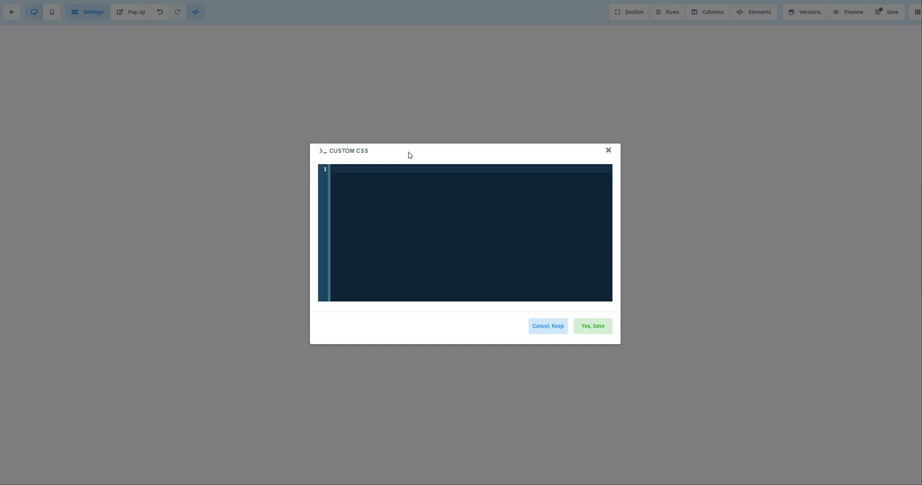
click(608, 151)
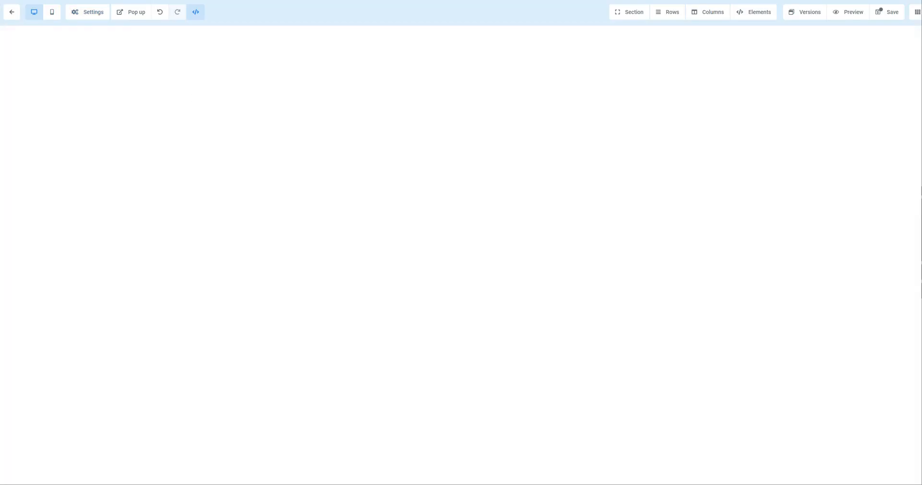
click(88, 14)
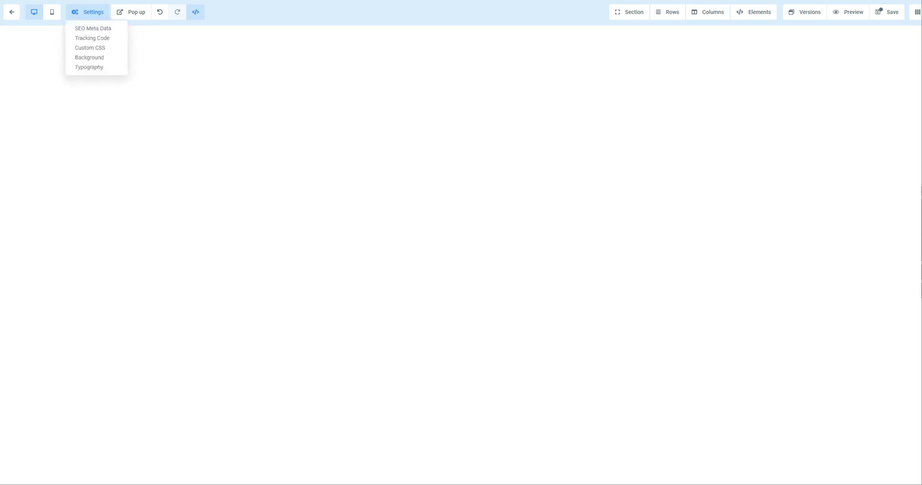
click(101, 58)
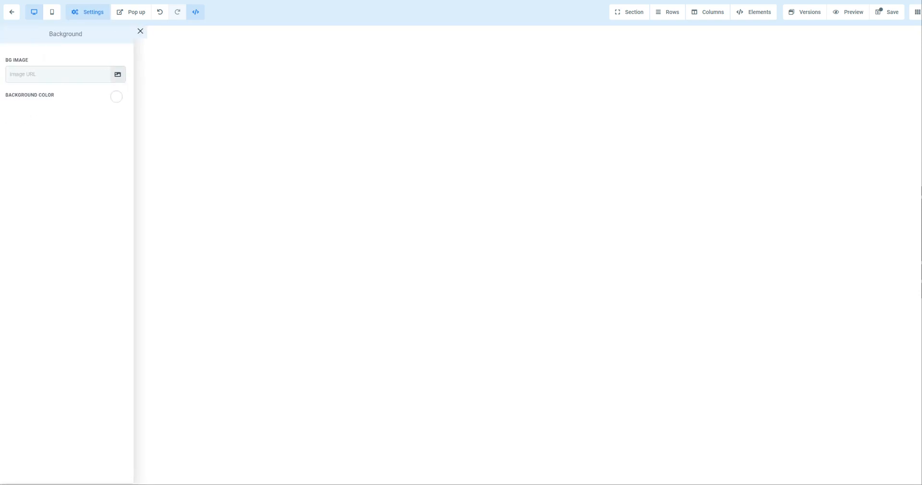
click(141, 33)
Step: Examine the page's Typography settings and the Google fonts available for the headline, keeping the current fonts
click(76, 16)
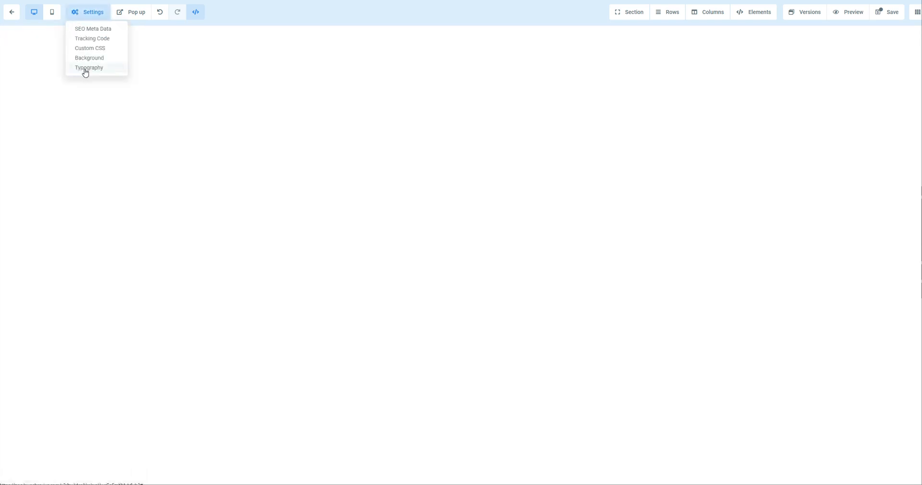
click(85, 69)
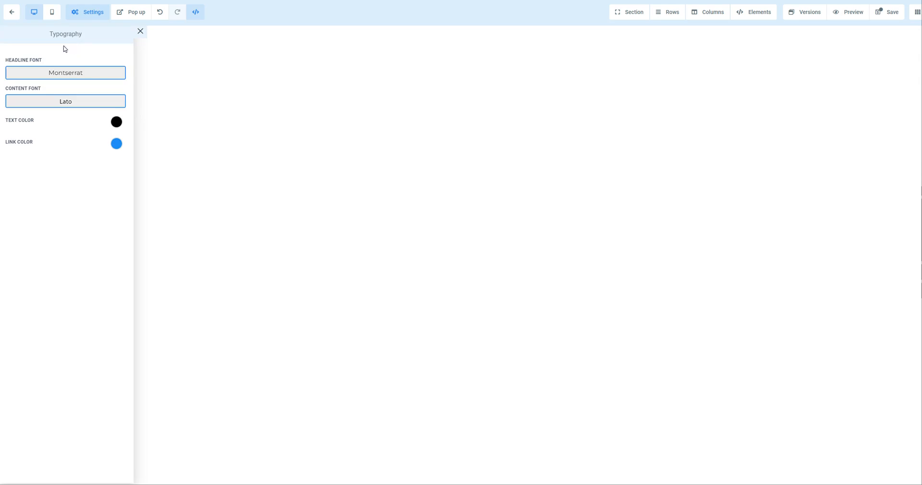
click(70, 77)
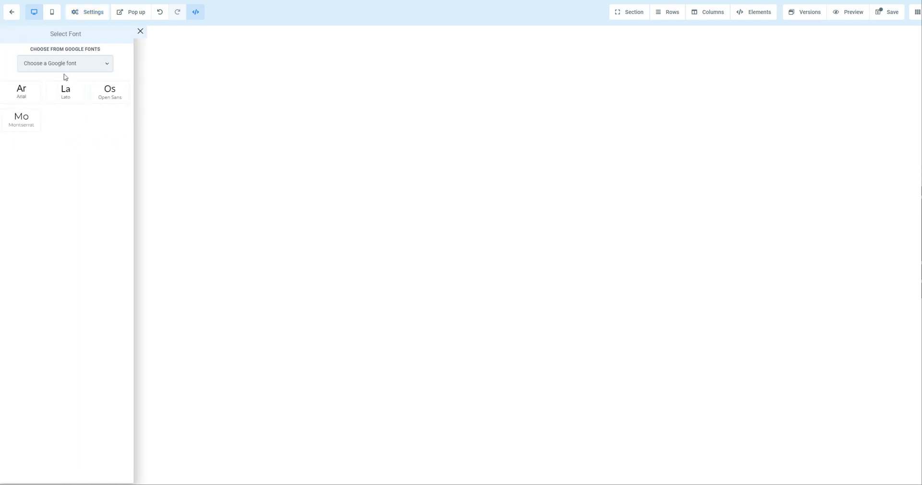
click(72, 66)
click(72, 288)
click(141, 31)
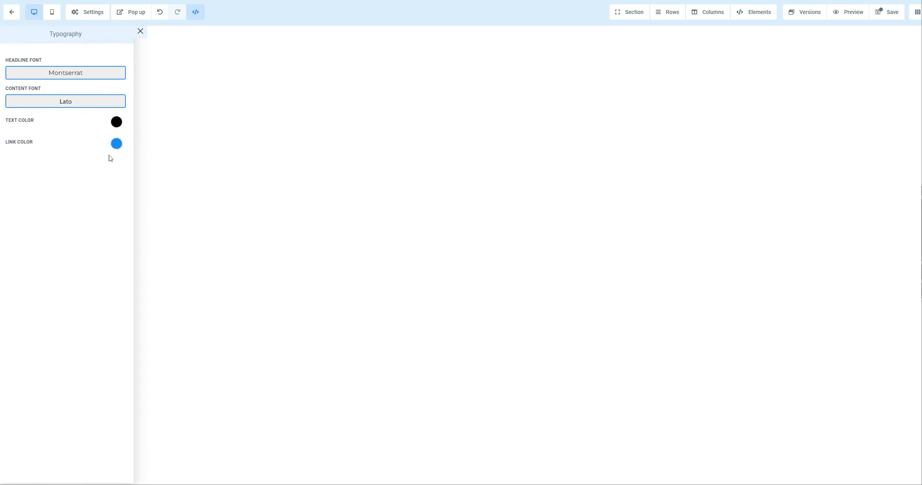
click(140, 40)
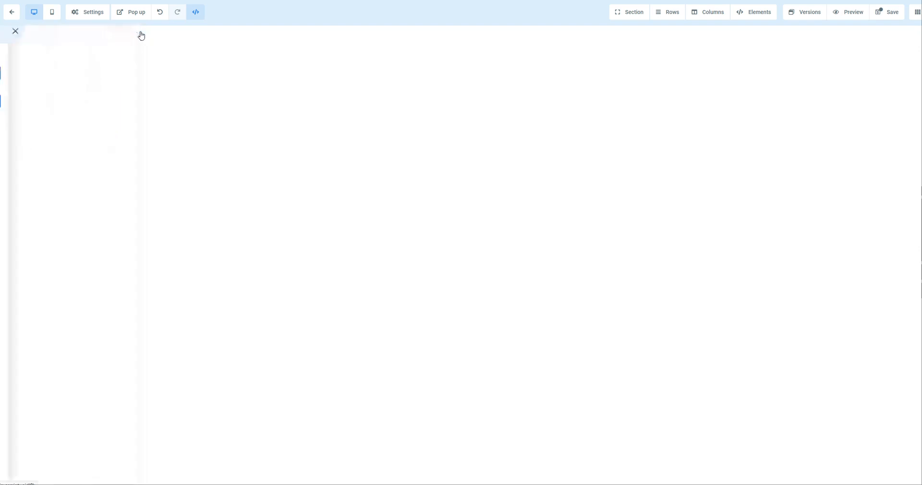
Step: View the page's pop-up editor with its row and settings options, and close it
click(89, 12)
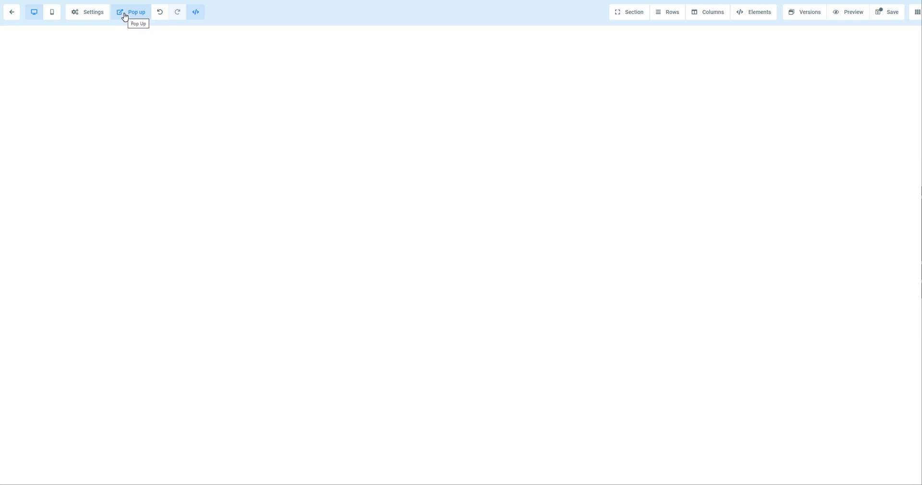
click(125, 14)
mouse_move(492, 138)
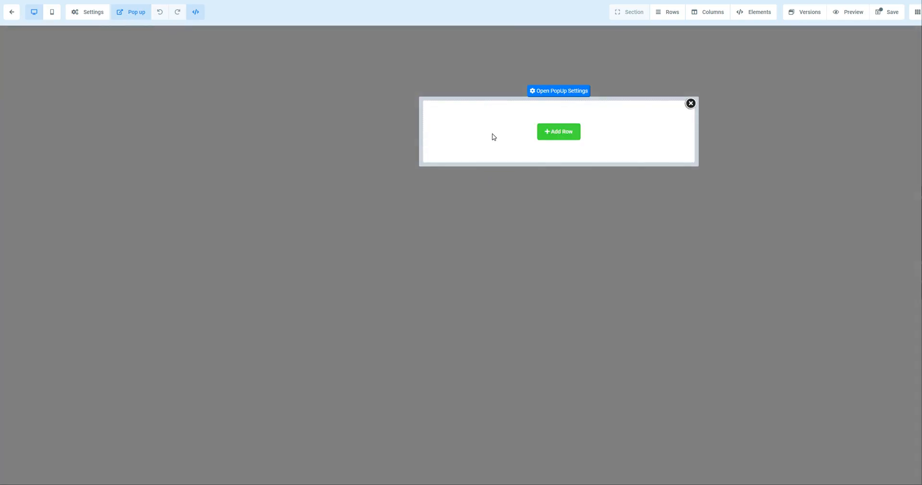
click(691, 104)
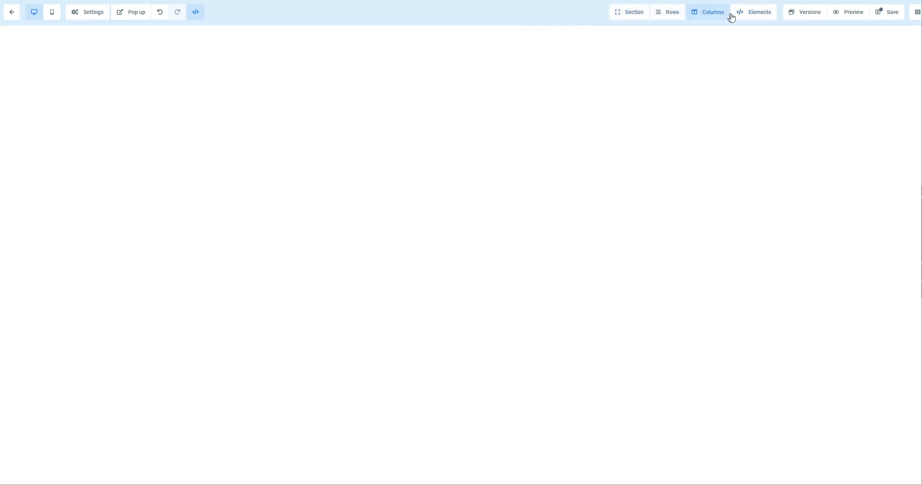
Step: Try to open the page's version history, stay in the editor, and view the list of pages
click(807, 18)
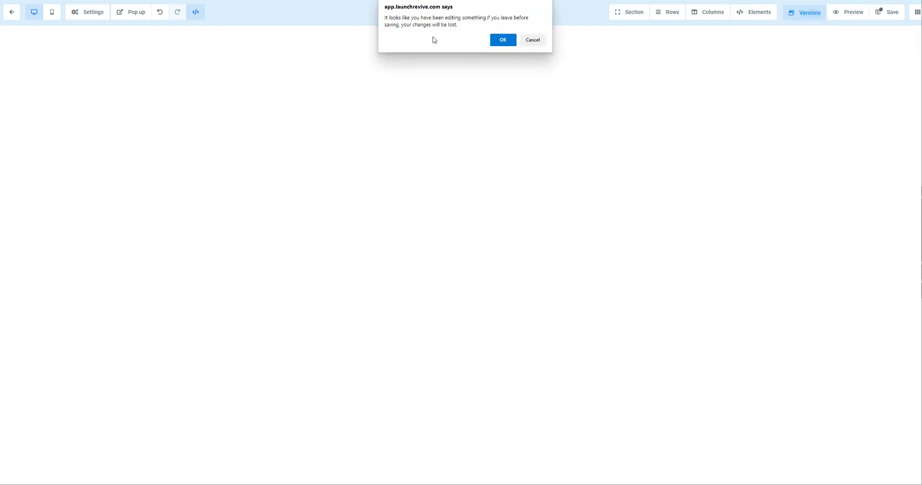
click(531, 42)
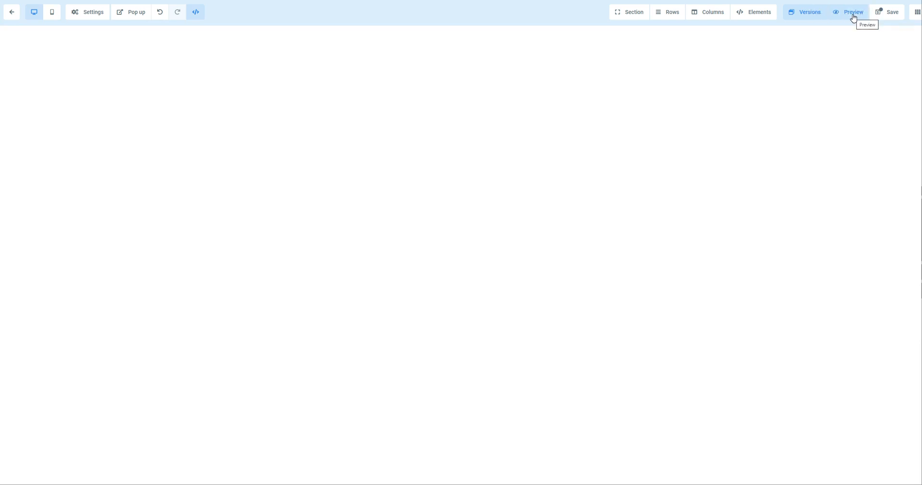
click(917, 15)
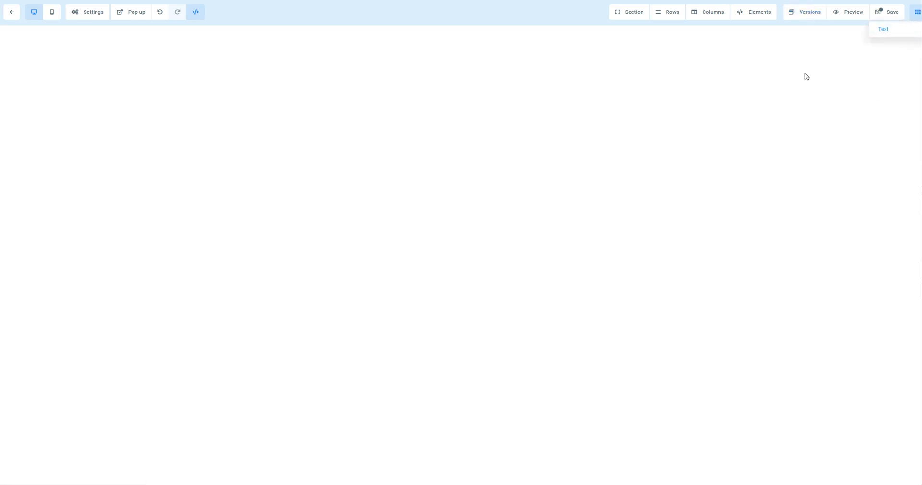
click(820, 75)
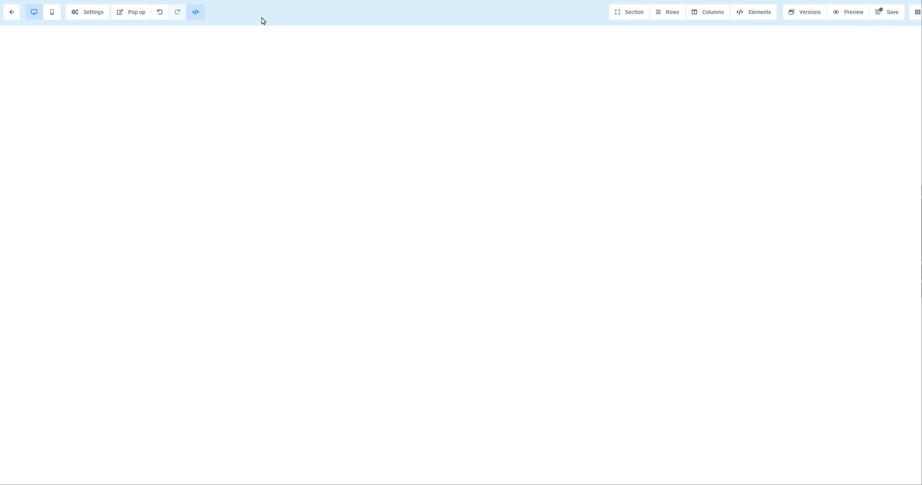
Step: Add a Full Width section to the blank page
click(633, 18)
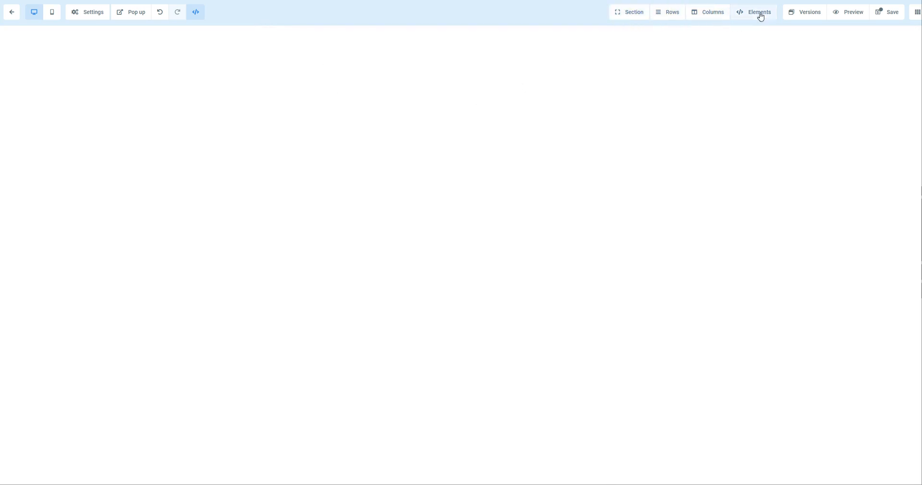
click(627, 16)
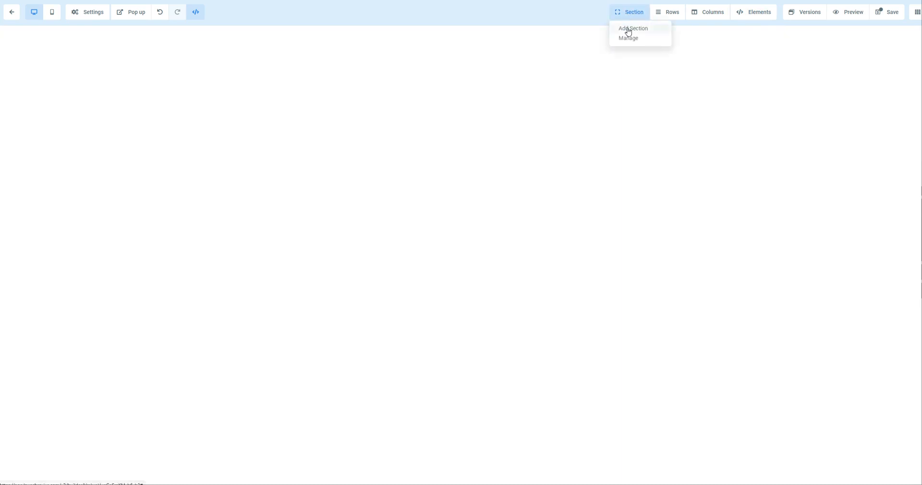
click(628, 28)
click(791, 47)
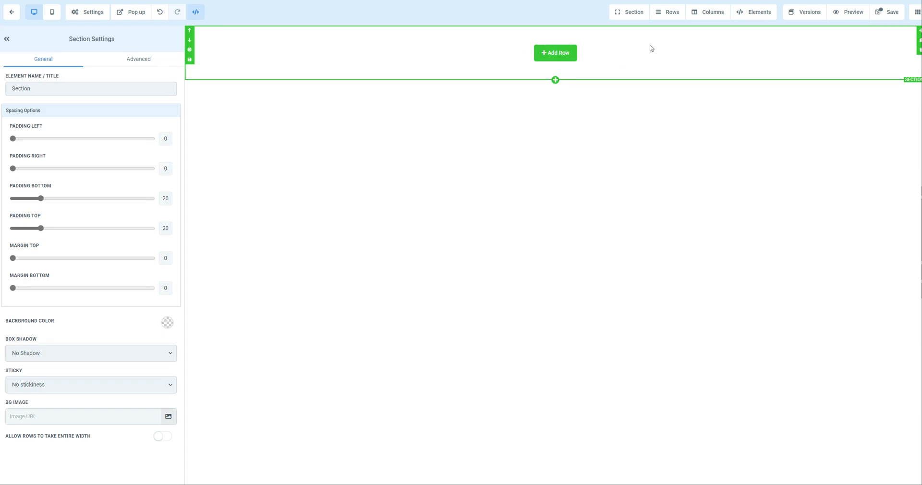
Step: Review the available section layouts again without adding another section
click(630, 13)
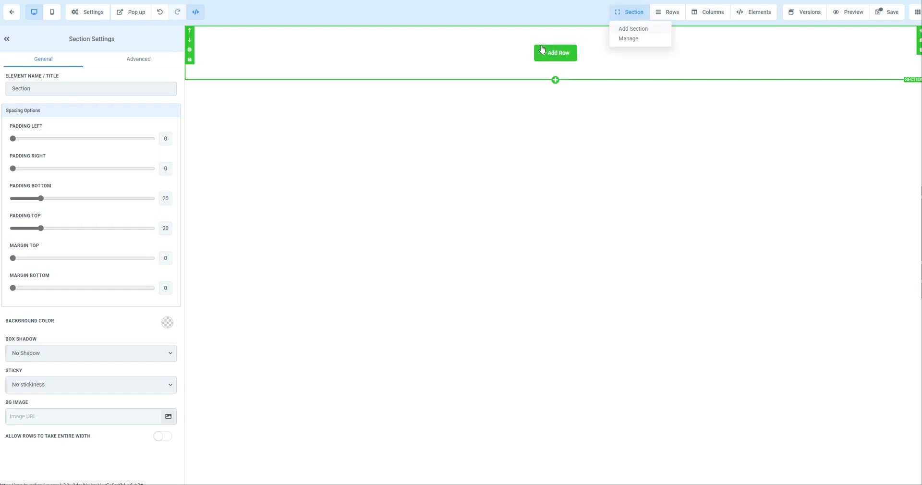
click(630, 30)
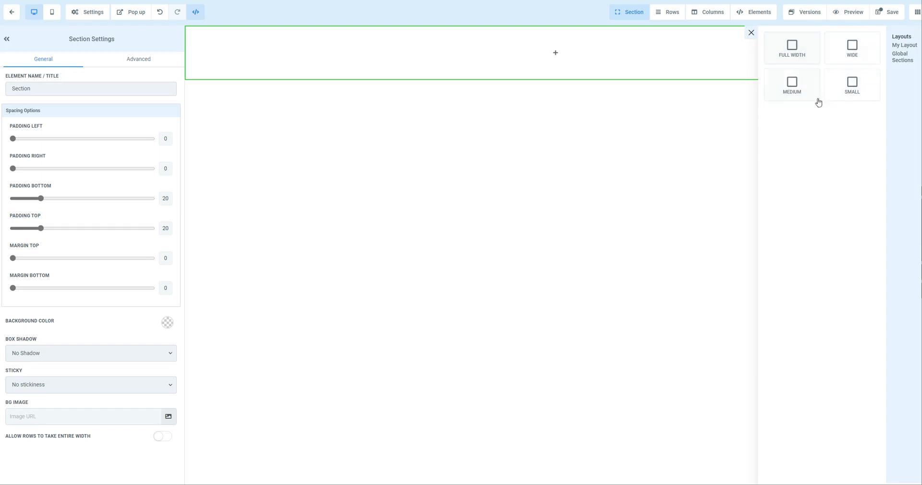
click(630, 127)
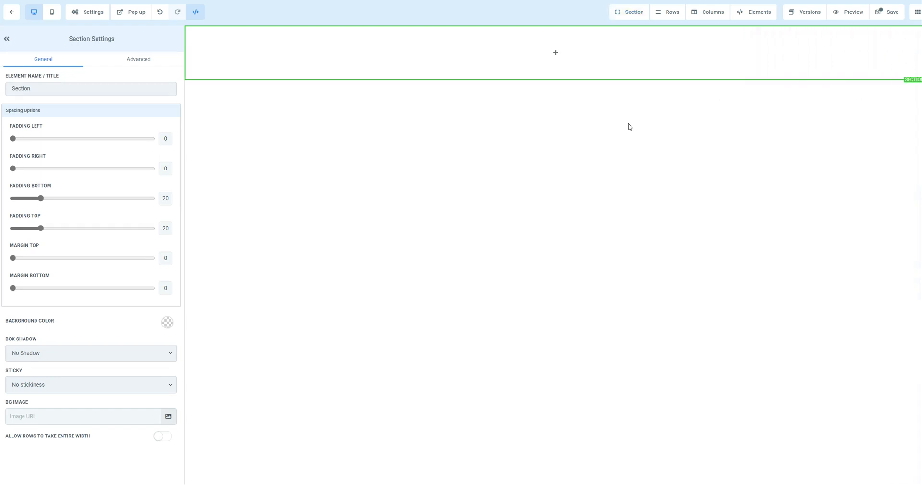
Step: Set the section's background color to black and its box shadow to 30% Drop Shadow
mouse_move(250, 75)
click(167, 322)
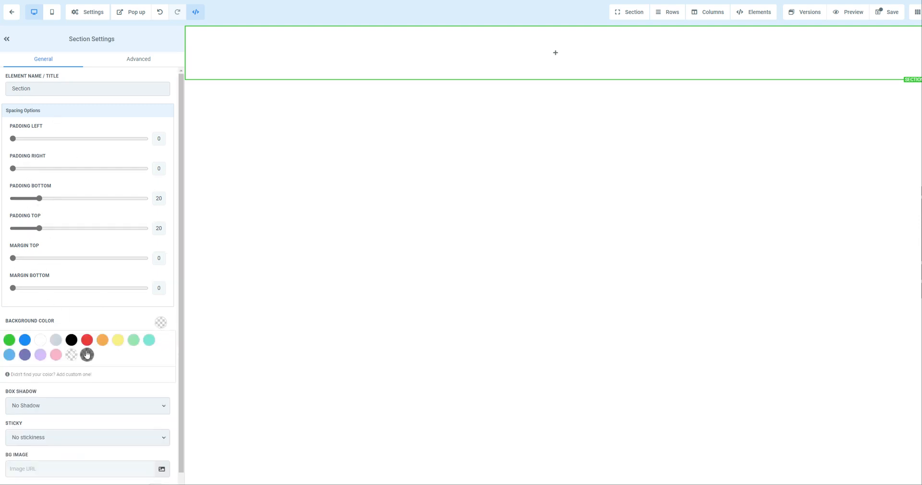
click(72, 340)
scroll(63, 269, down, 1)
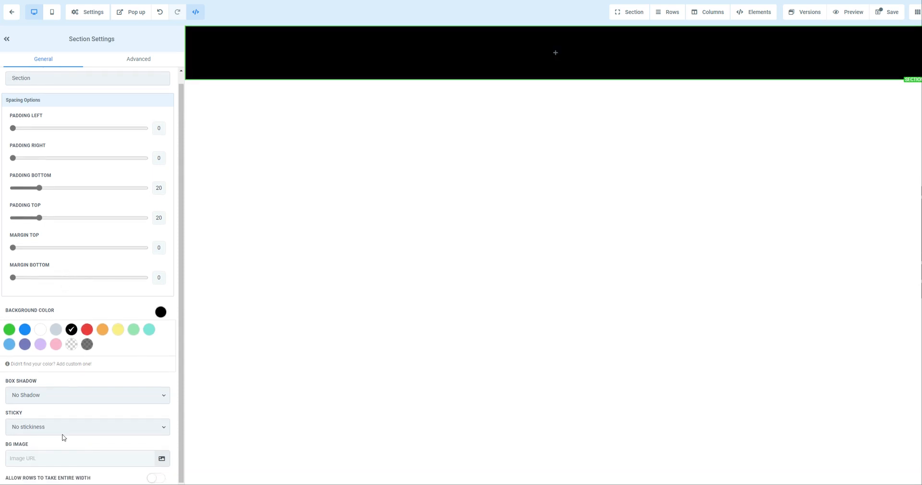
click(63, 400)
click(67, 437)
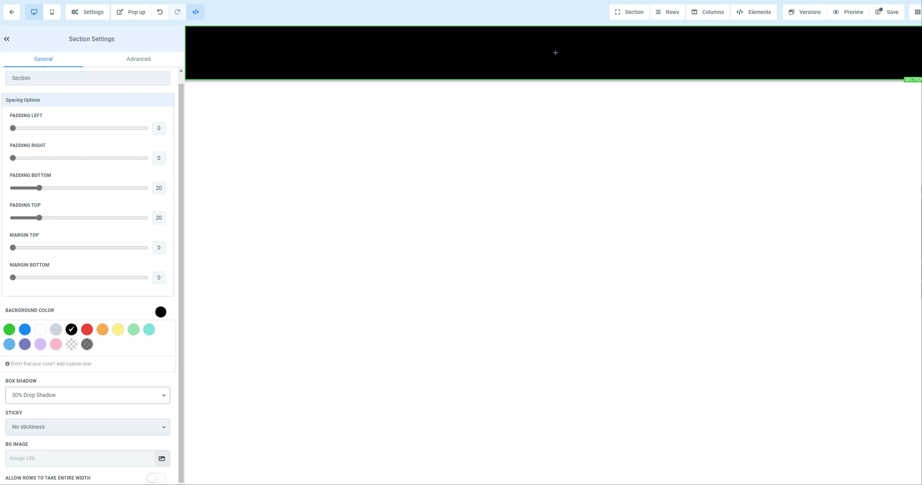
click(371, 216)
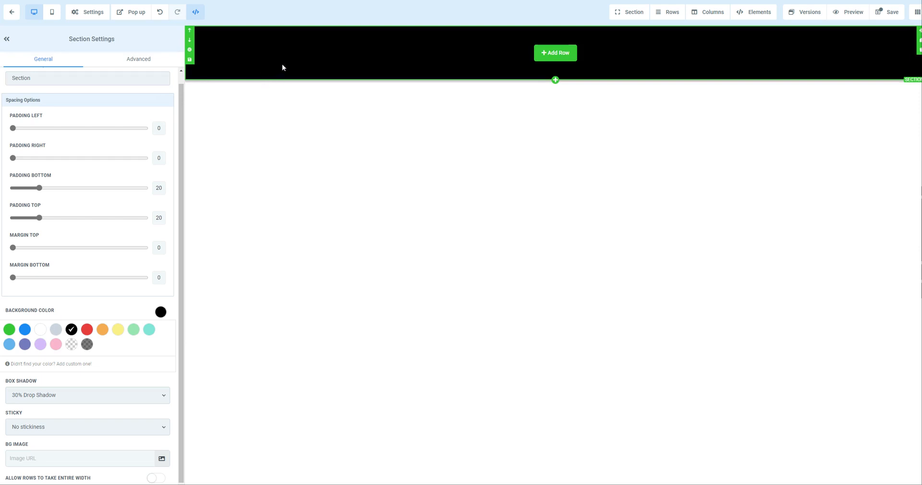
Step: Add a 1 Column row to the black section and a 2 Column row beneath it
click(555, 54)
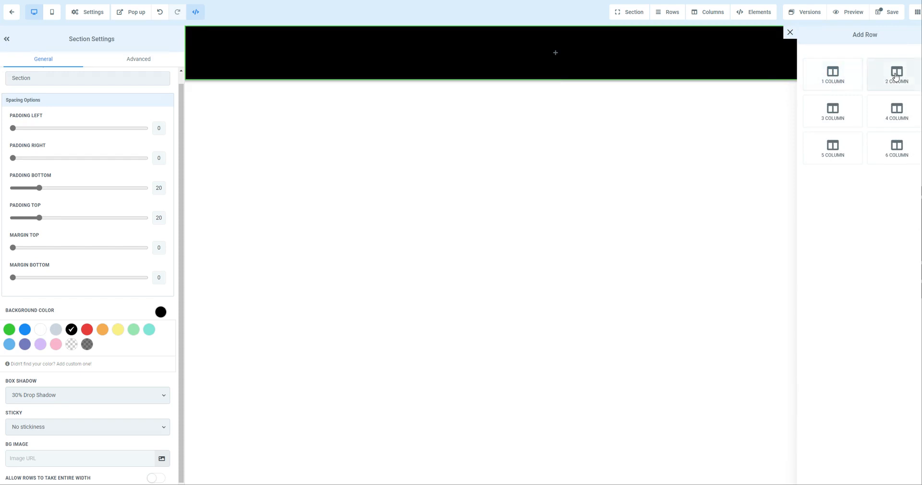
click(836, 83)
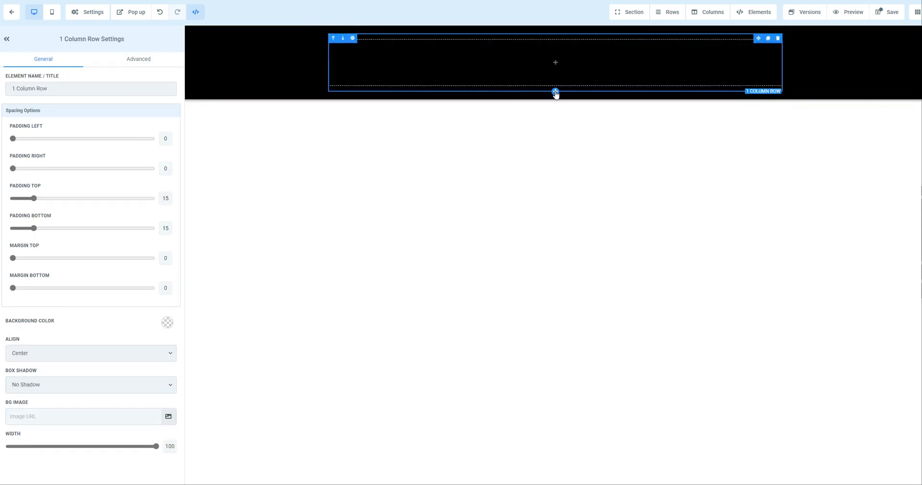
click(556, 92)
click(890, 79)
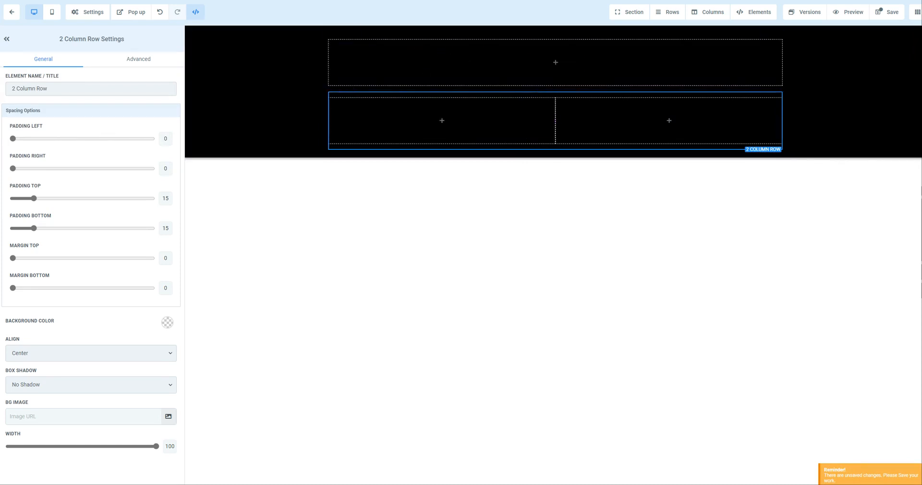
Step: Look over the available page elements, and return to the section without adding one
click(748, 16)
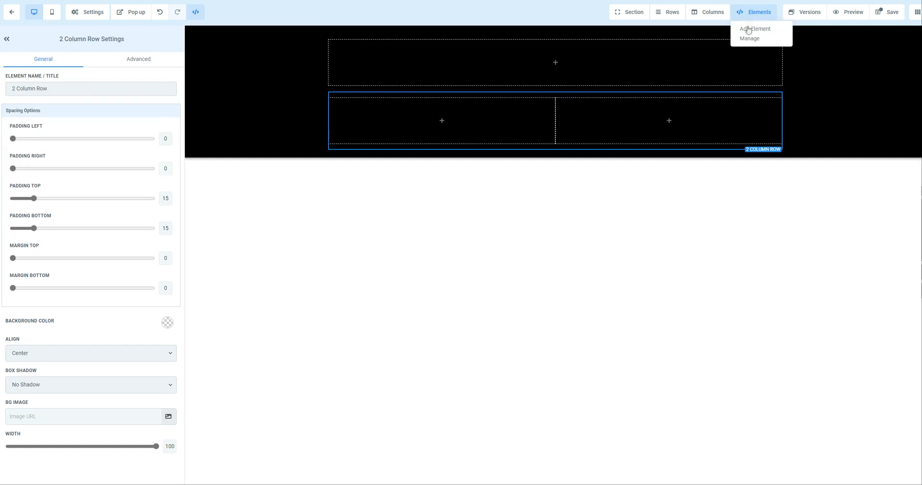
click(749, 28)
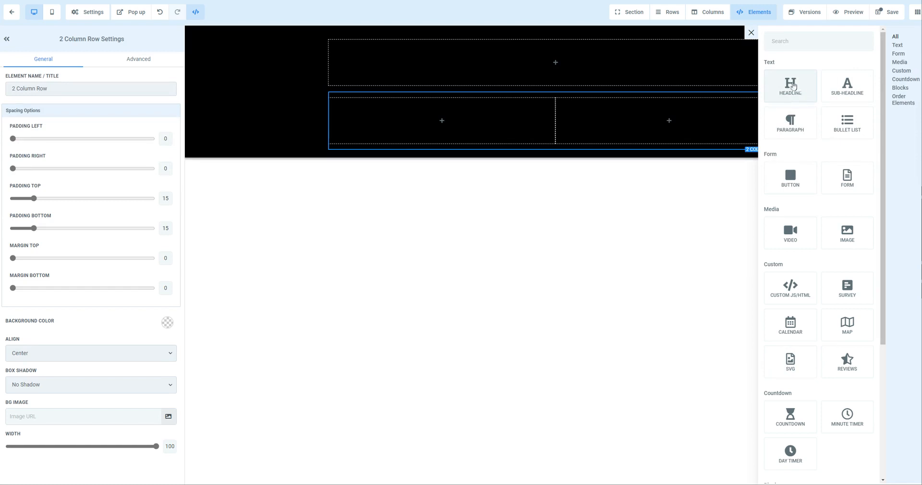
drag(801, 88, 798, 218)
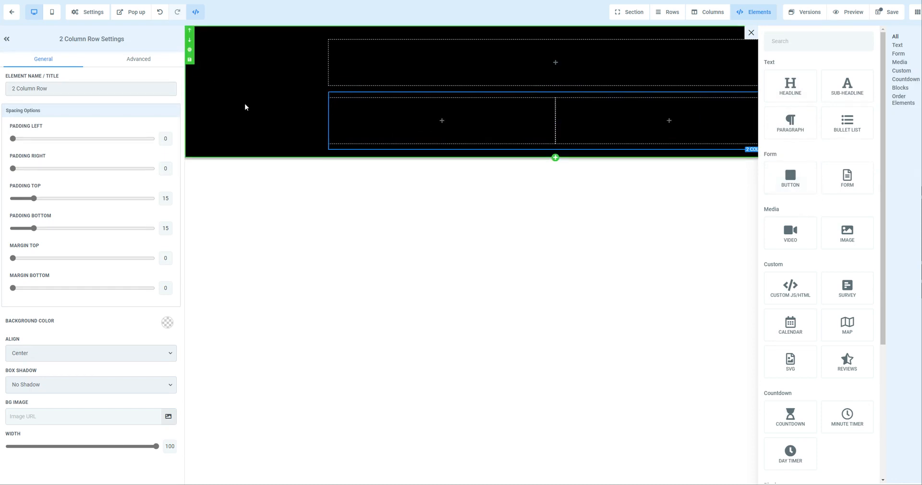
click(270, 58)
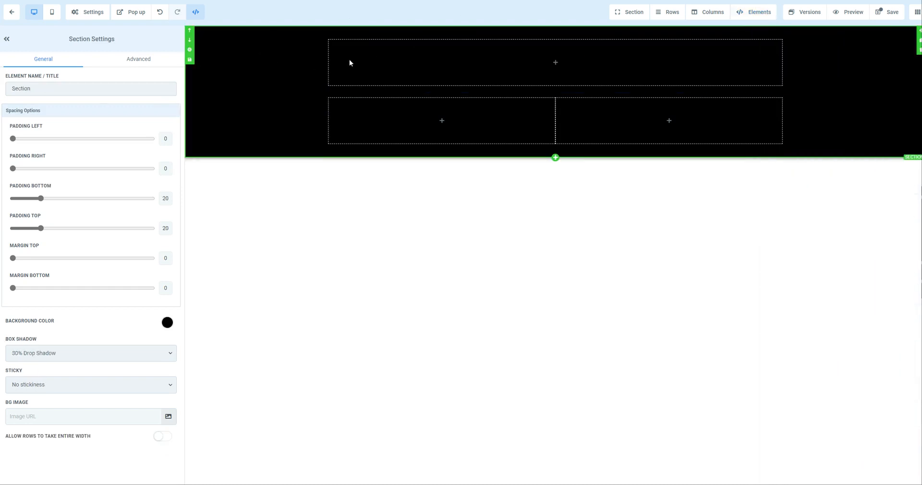
Step: Add a Headline element to the one-column row
click(416, 37)
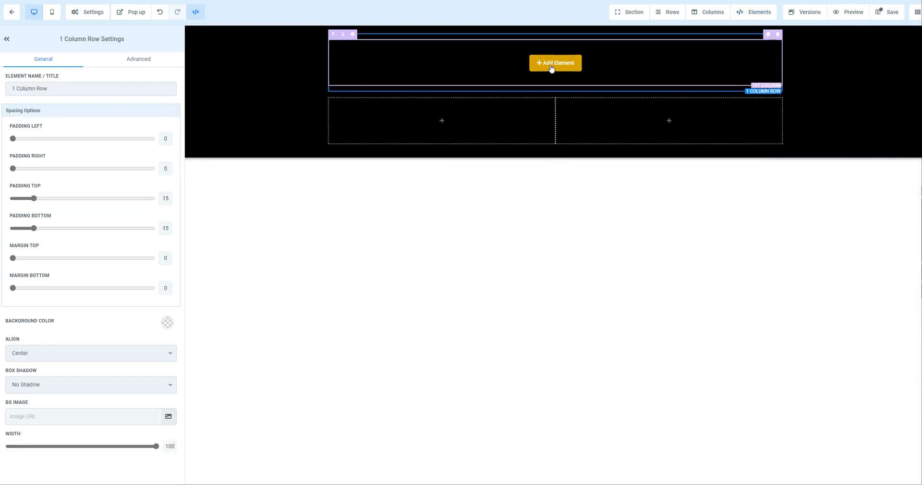
click(552, 66)
click(790, 84)
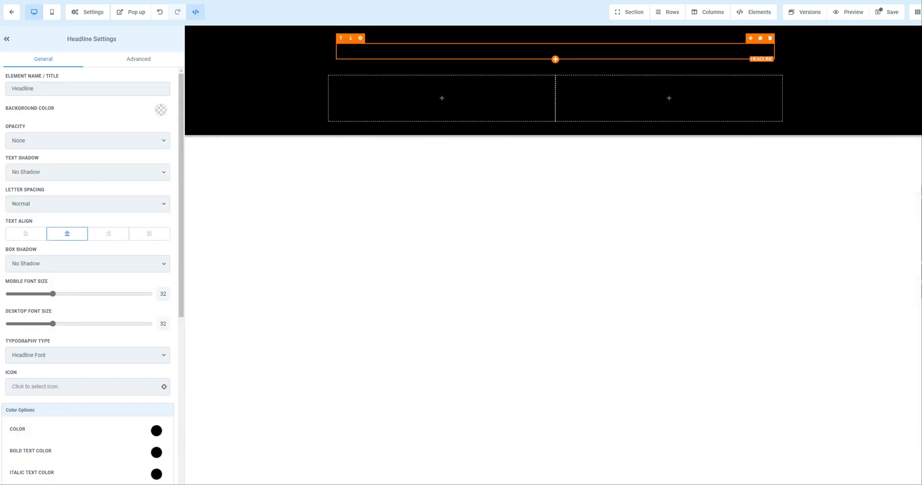
Step: Set the page's typography text color to white and return to the headline settings
click(93, 14)
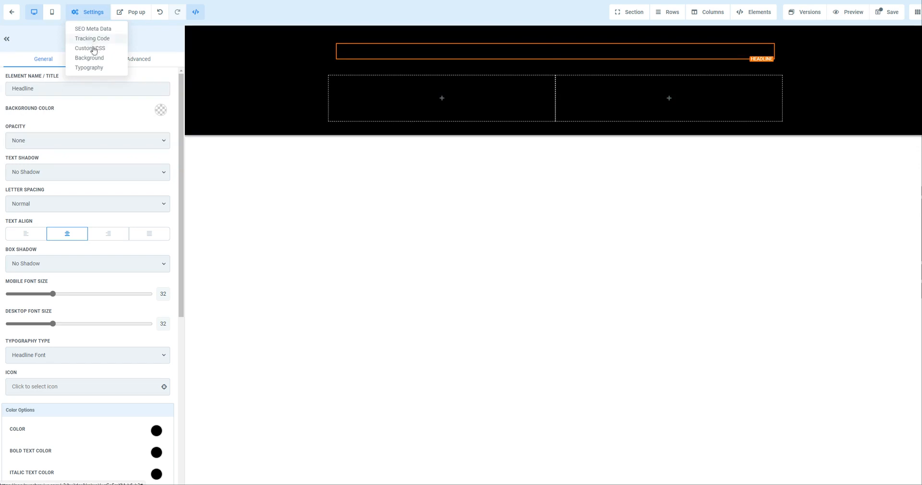
click(91, 68)
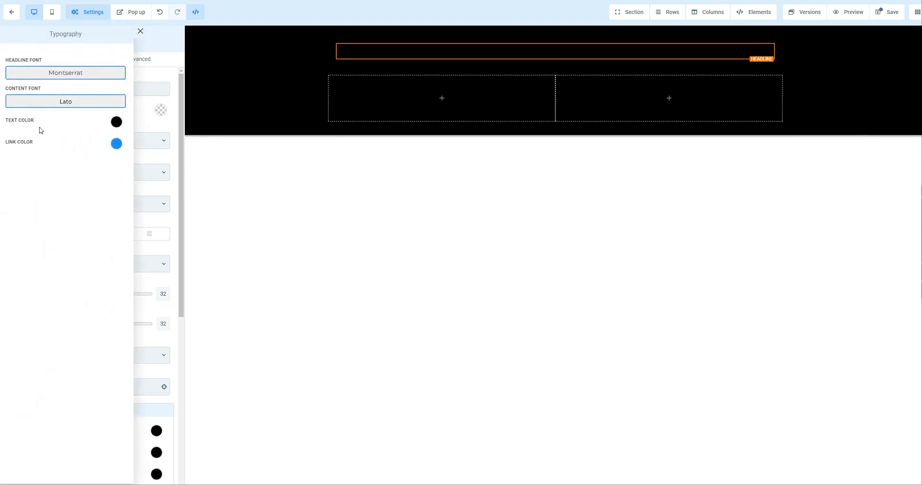
click(116, 122)
click(42, 140)
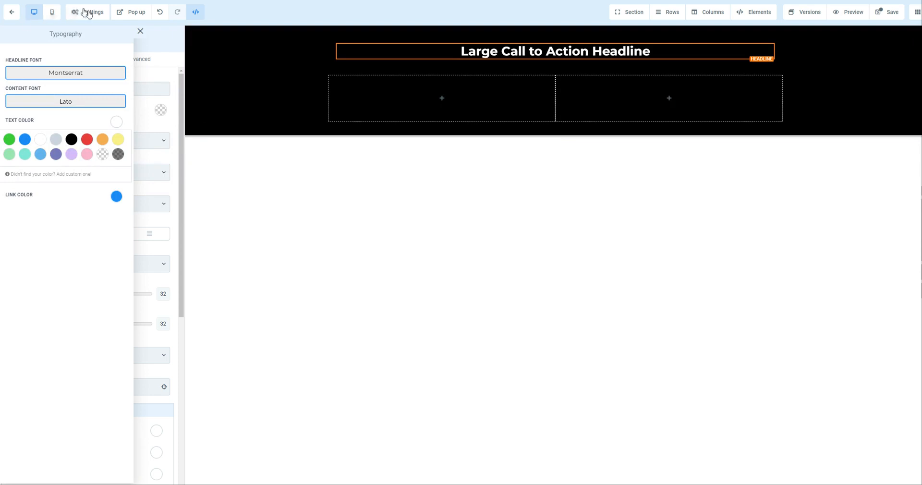
click(140, 31)
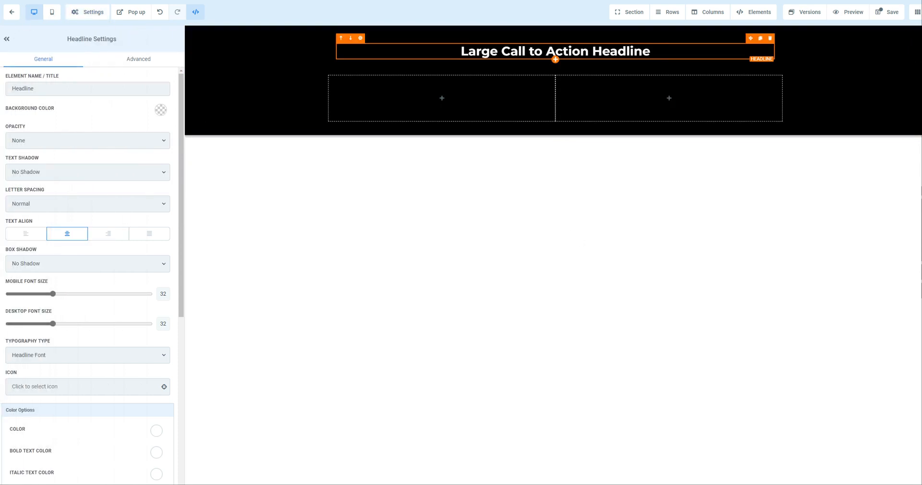
Step: Replace the headline's placeholder text with "Change your headline"
drag(461, 51, 651, 51)
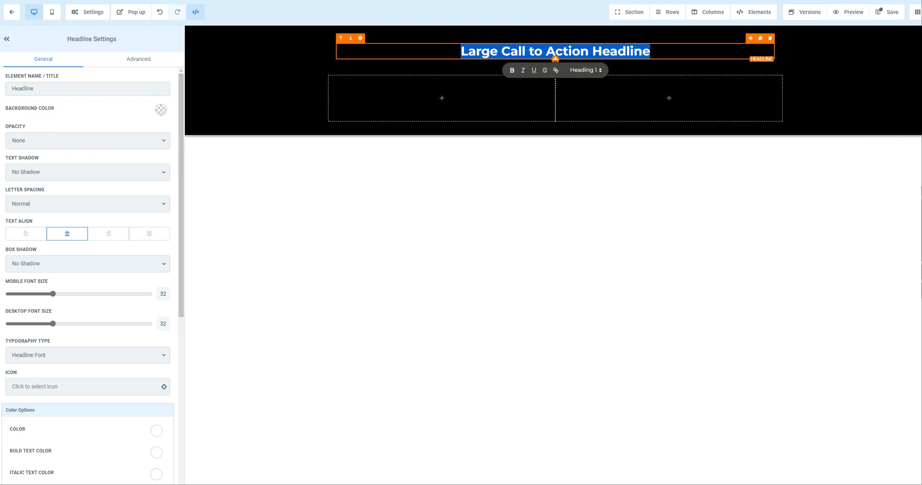
text(Change)
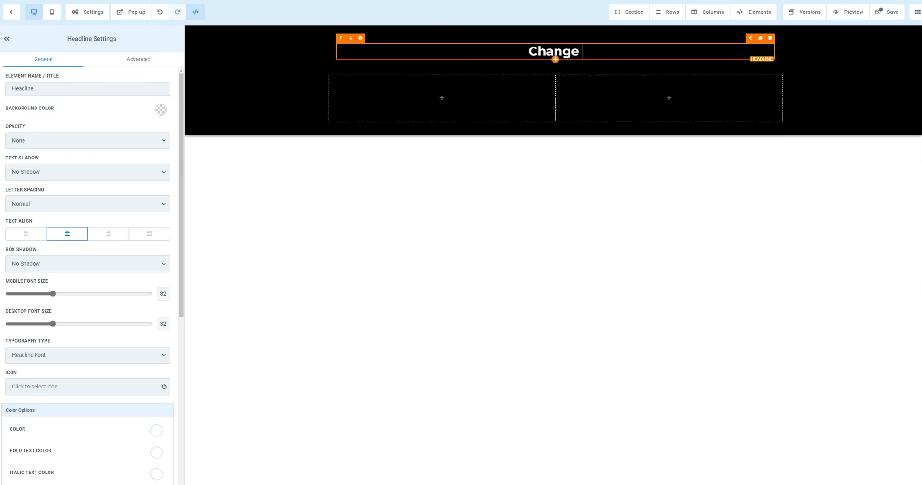
text( your headline)
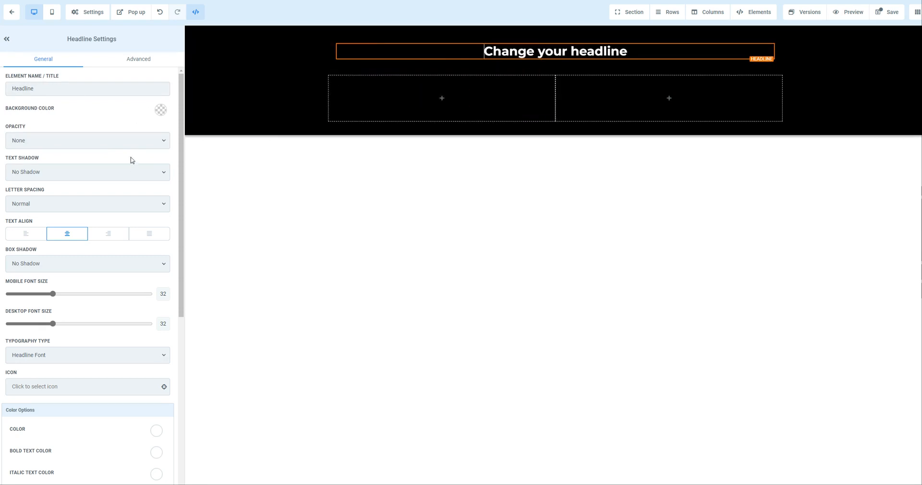
Step: Look through the headline's settings, and view the settings of the two-column row and the headline's column
scroll(64, 118, down, 4)
scroll(65, 126, up, 4)
scroll(65, 128, down, 4)
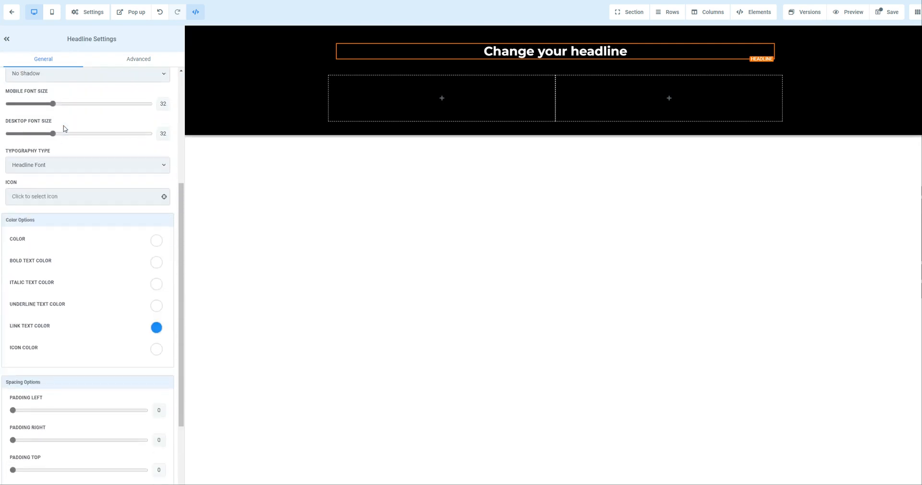
scroll(64, 129, up, 3)
scroll(65, 129, up, 1)
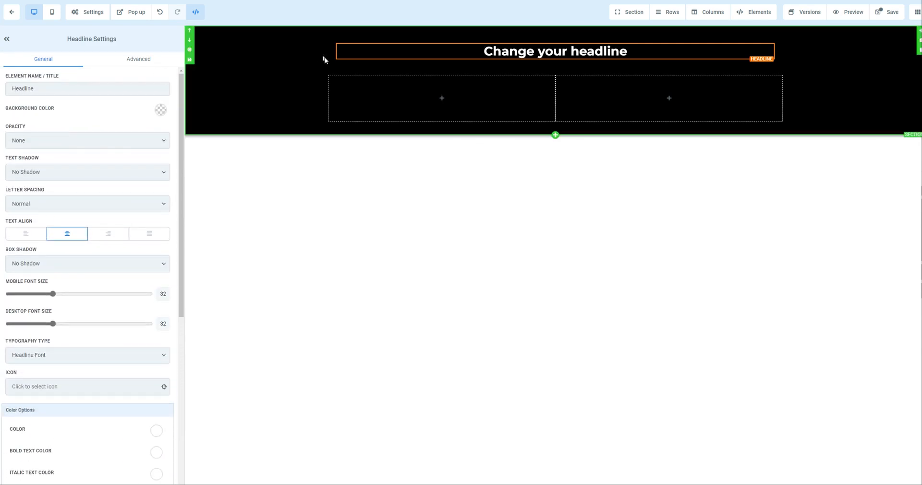
click(364, 74)
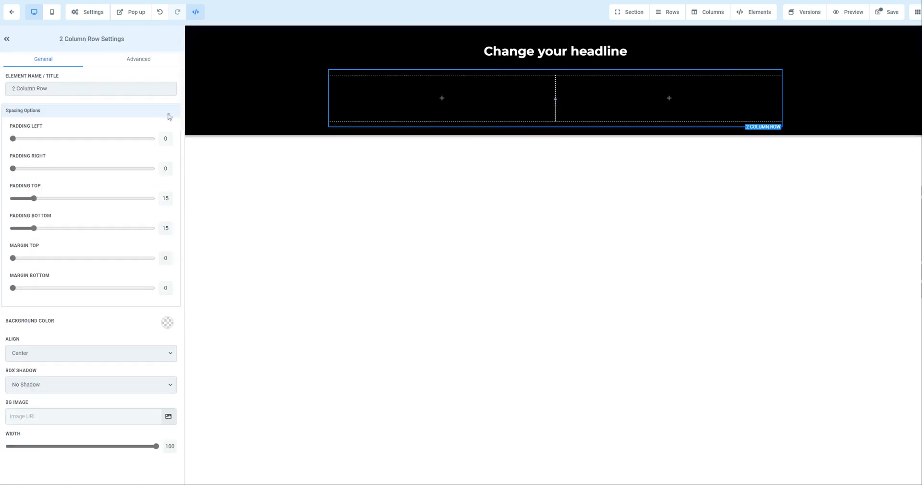
click(392, 61)
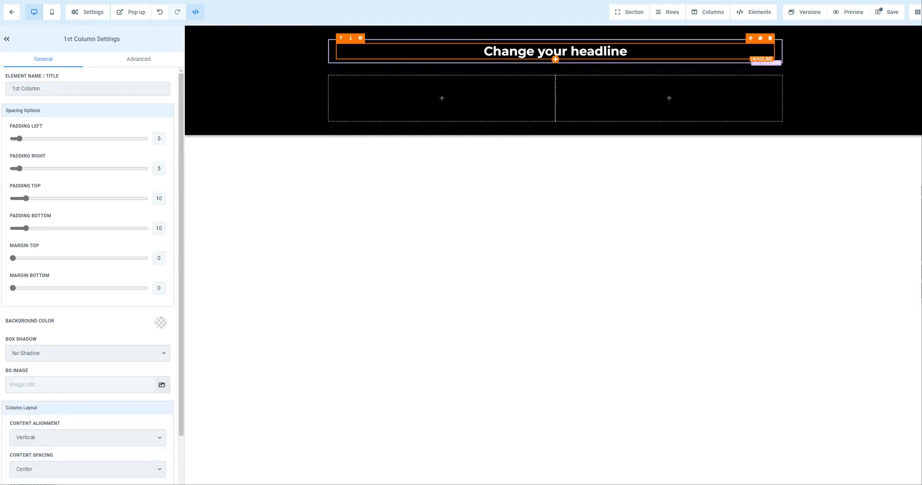
Step: Select the headline and set its desktop font size to 74
click(392, 57)
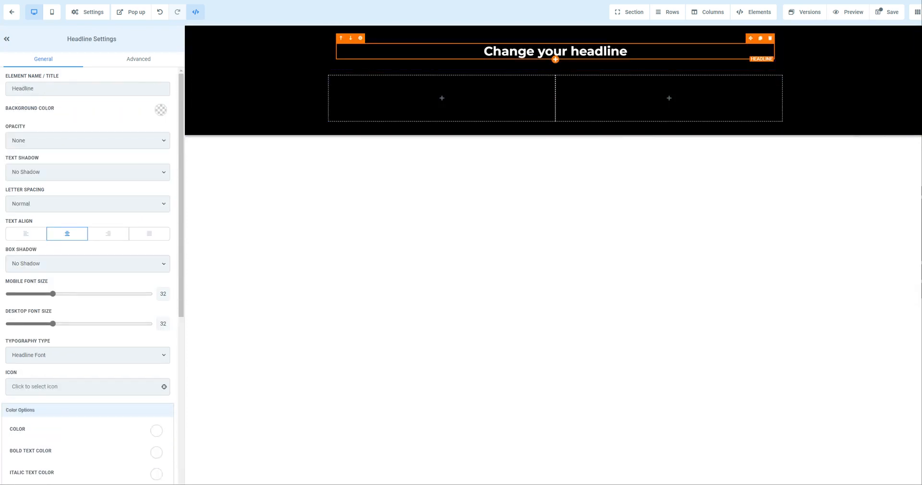
mouse_move(429, 74)
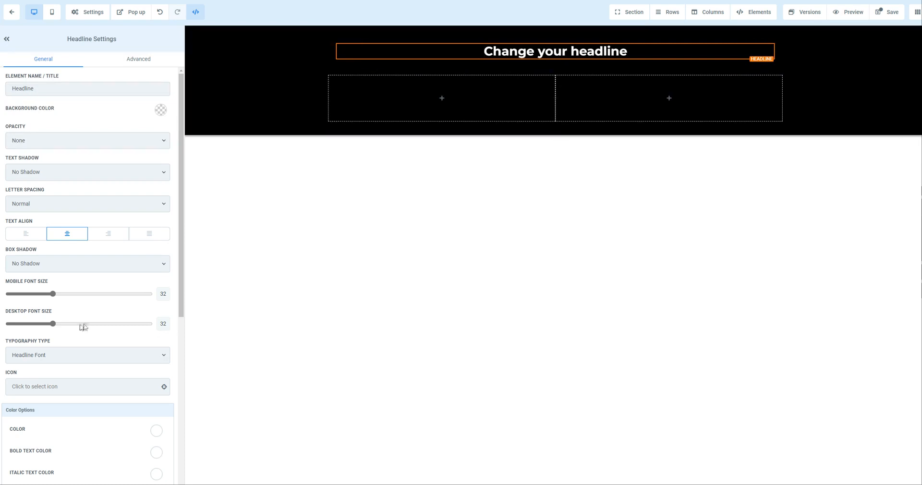
drag(51, 326, 112, 320)
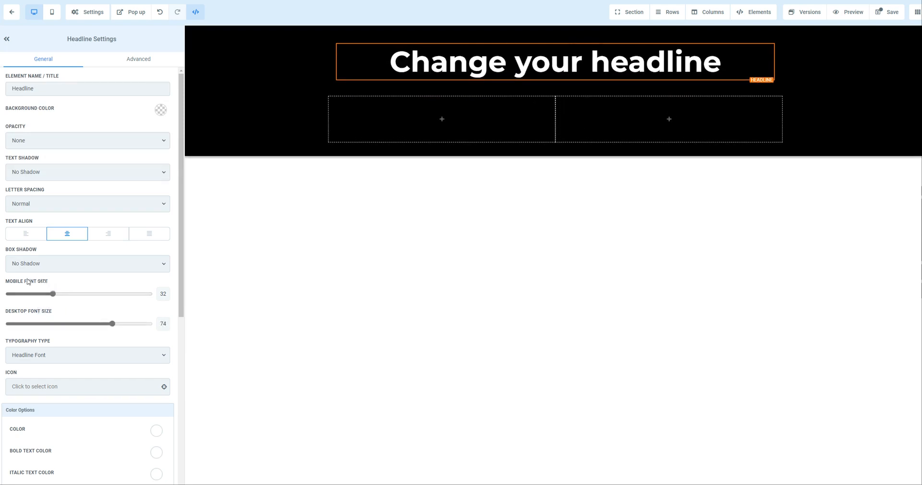
Step: Set the headline's mobile font size to 33 in the mobile view, and return to the desktop view
drag(6, 285, 55, 290)
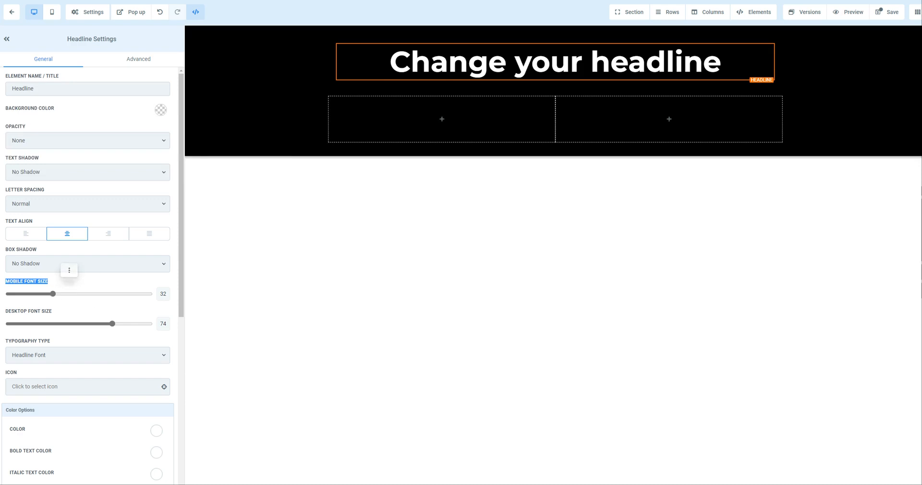
click(51, 15)
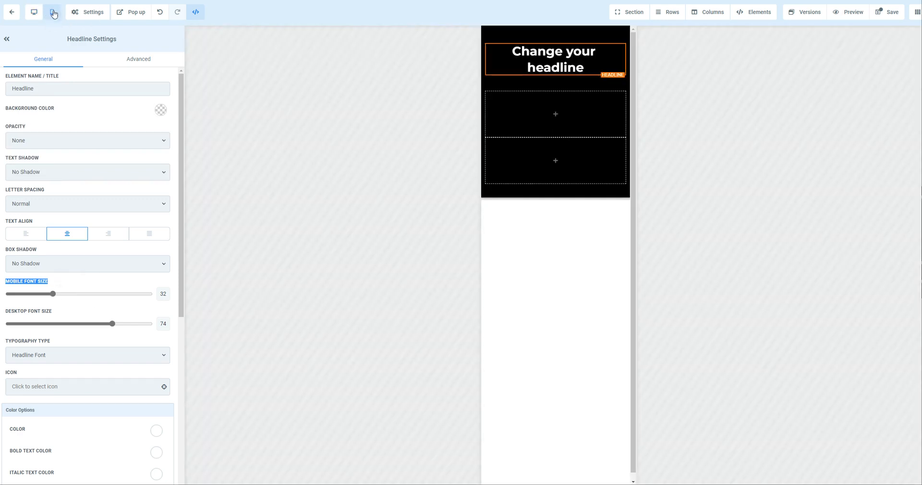
mouse_move(53, 294)
mouse_down()
mouse_move(98, 295)
mouse_move(54, 297)
mouse_up()
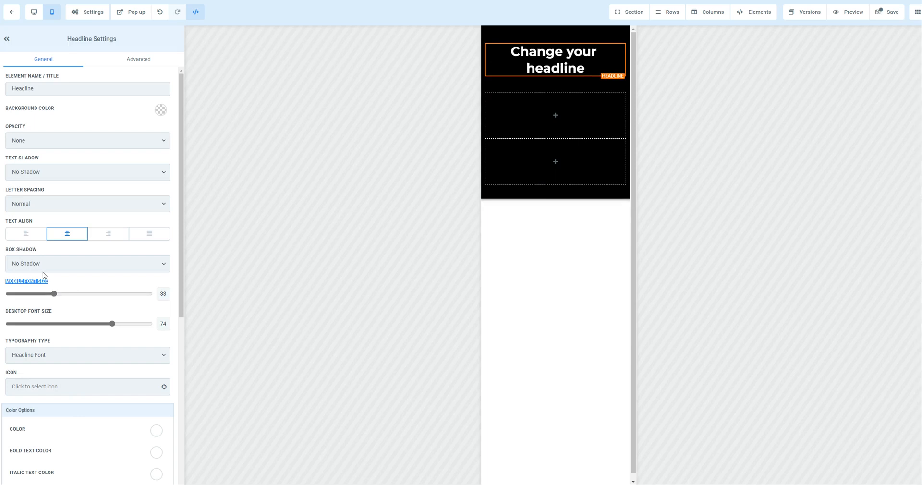
click(34, 12)
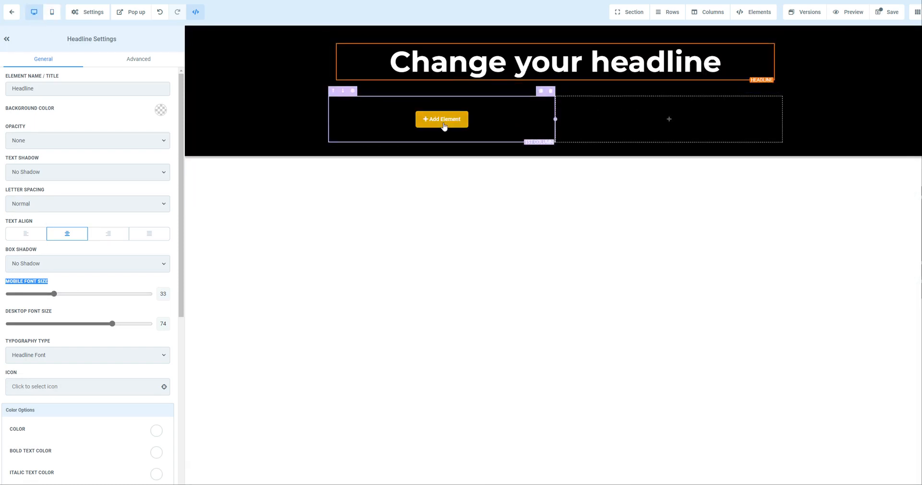
Step: Add a Video element to the two-column row's first column and an Image element to its second column
click(443, 123)
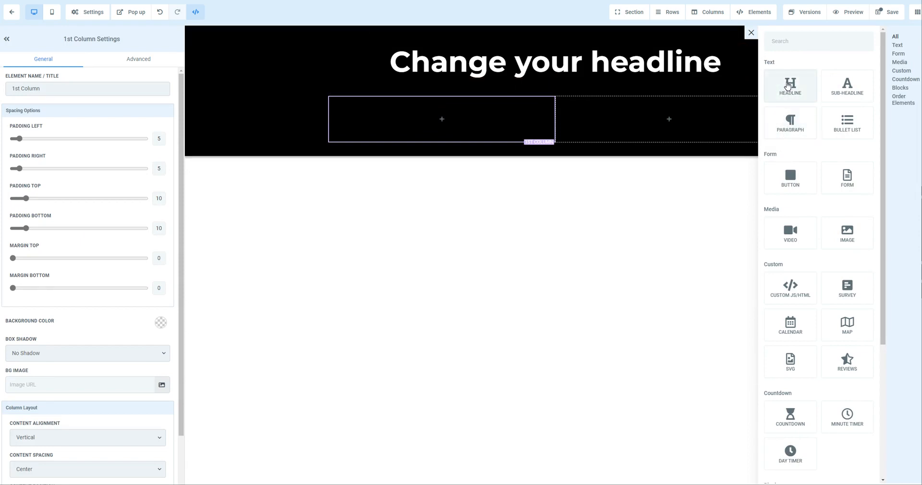
click(790, 233)
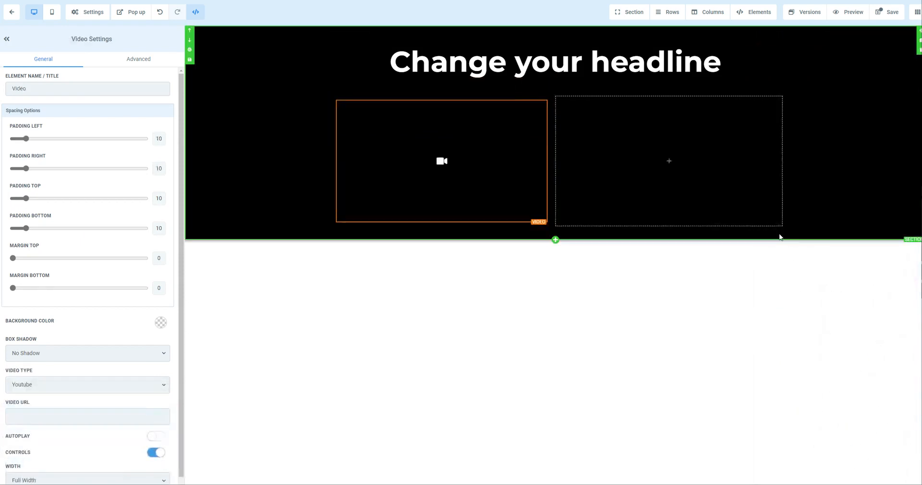
click(679, 161)
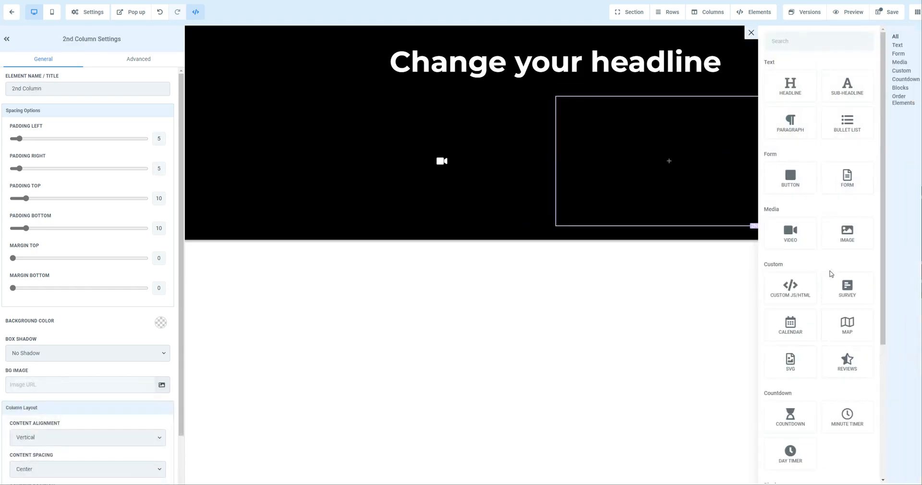
click(848, 233)
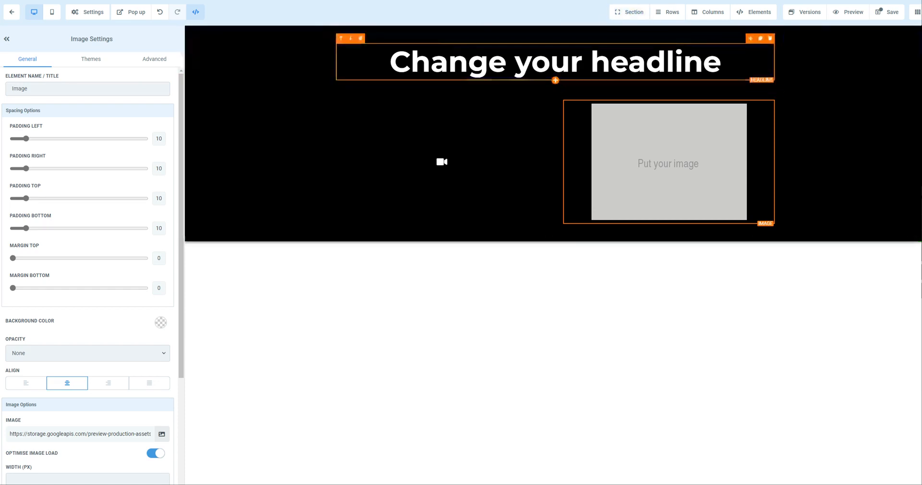
Step: Select the black section and review the options for managing sections, rows and columns, including the list of all sections
click(430, 29)
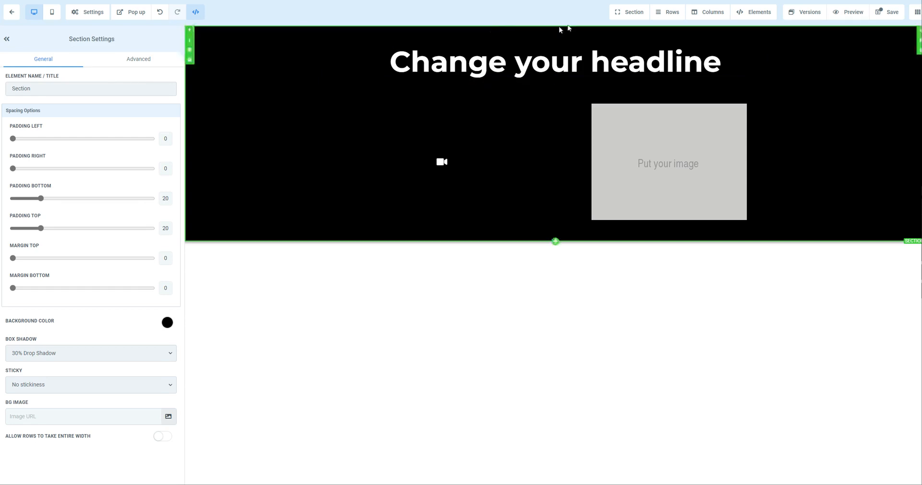
click(633, 15)
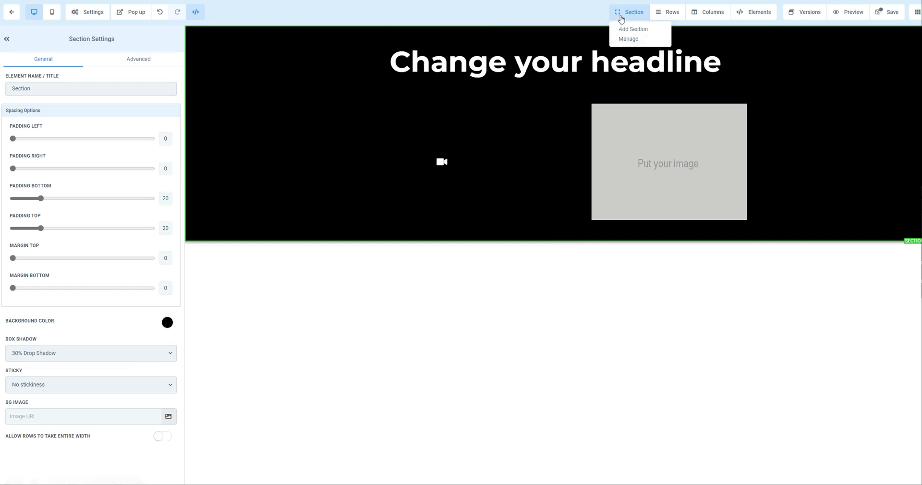
click(668, 14)
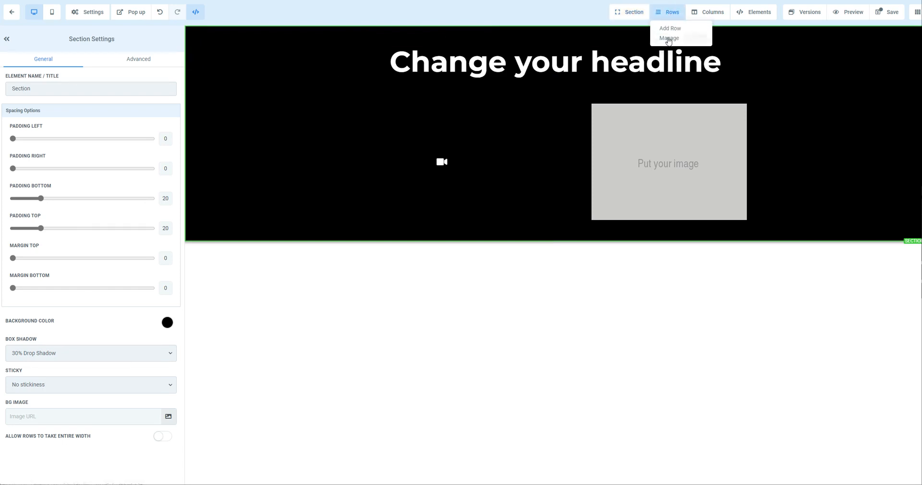
click(710, 14)
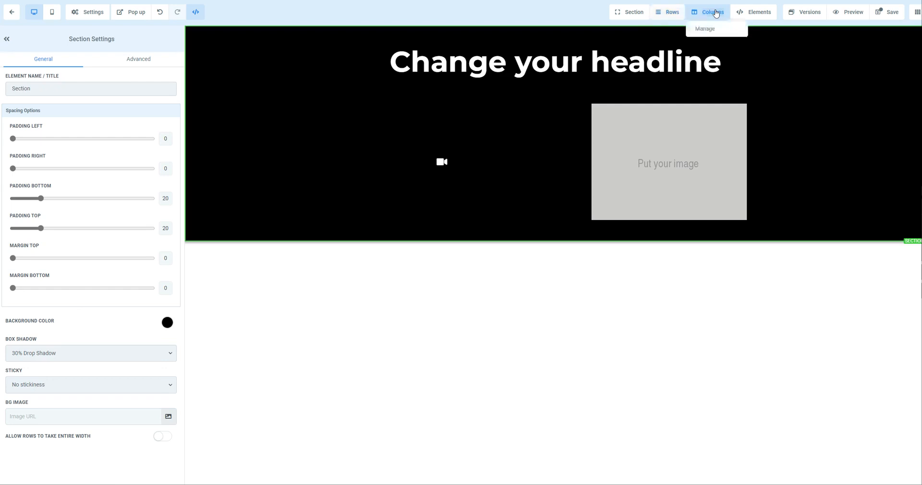
click(624, 14)
click(628, 40)
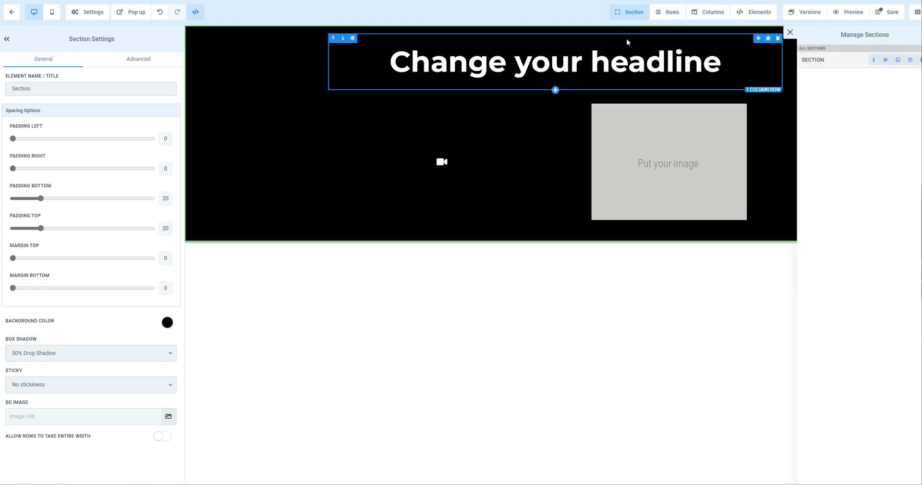
click(846, 63)
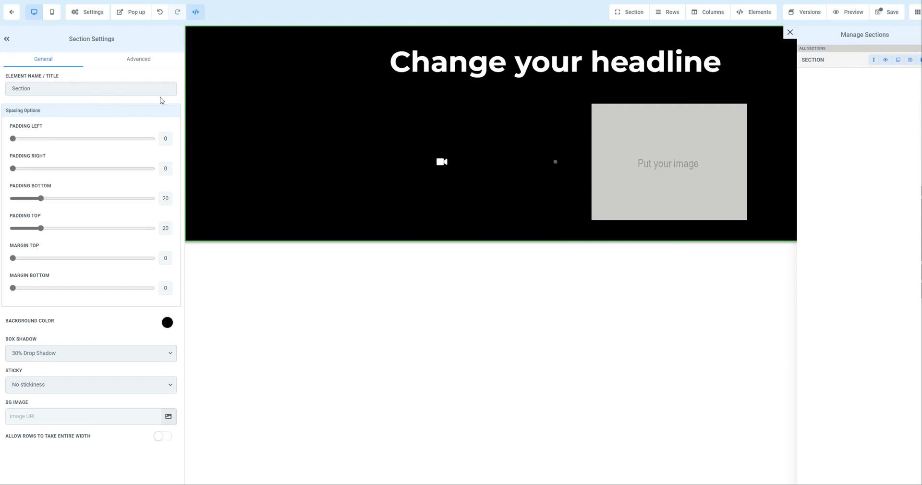
click(222, 62)
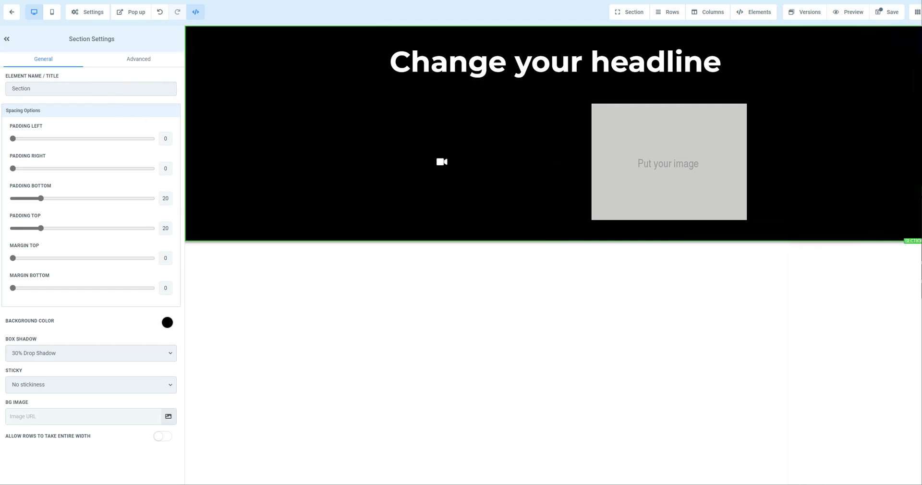
Step: Set the black section's padding to 63 left, 65 right, 66 bottom and 66 top, and its top margin to 11
drag(13, 139, 100, 138)
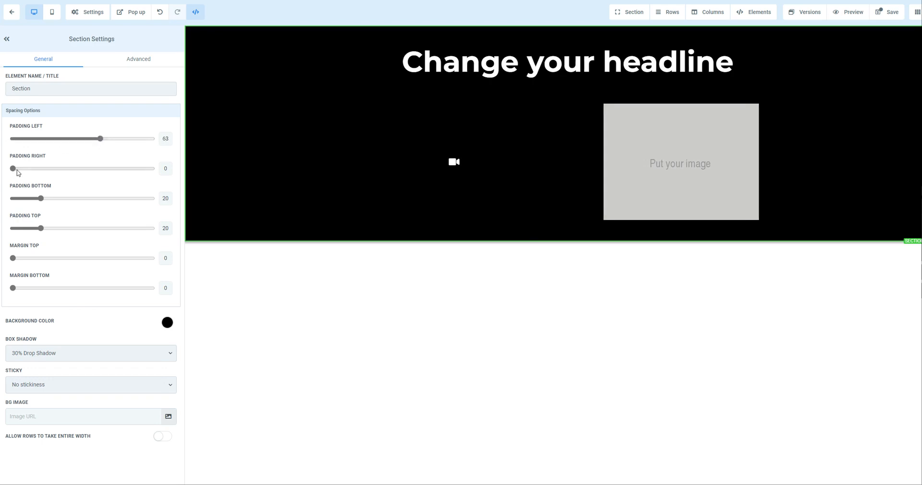
drag(13, 169, 102, 169)
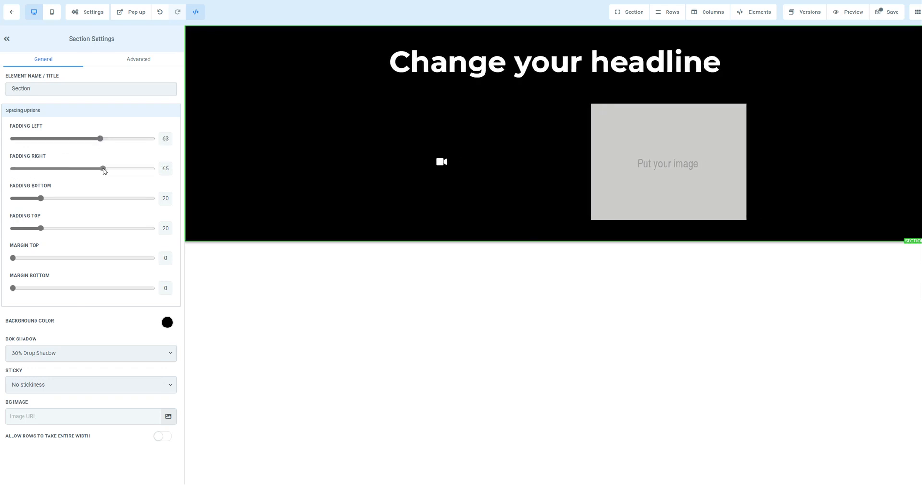
drag(37, 196, 105, 198)
drag(41, 226, 104, 229)
mouse_move(13, 258)
mouse_down()
mouse_move(153, 258)
mouse_move(19, 258)
mouse_move(112, 266)
mouse_move(29, 262)
mouse_up()
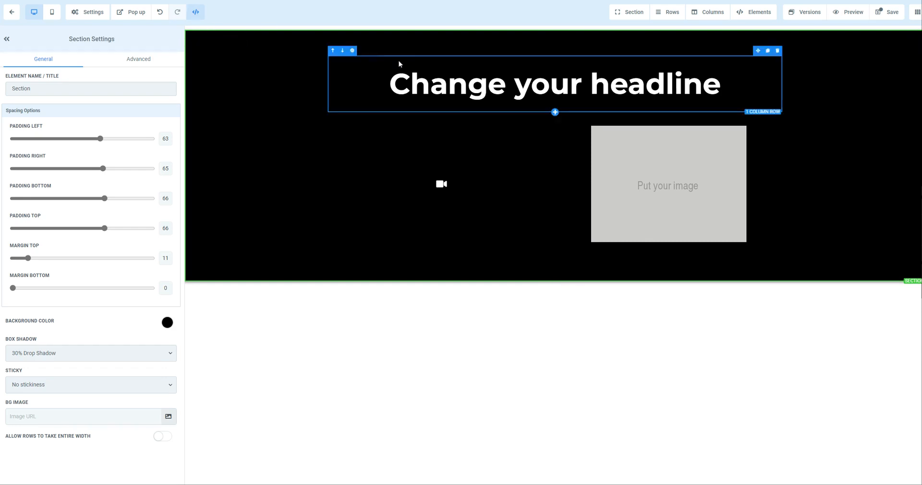
Step: Look through the library of elements that can be added to the page, and close it
click(755, 17)
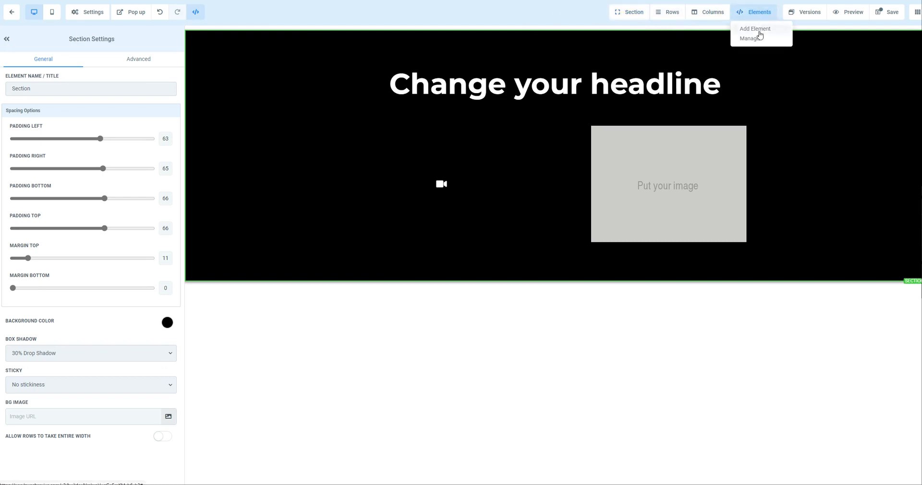
click(757, 30)
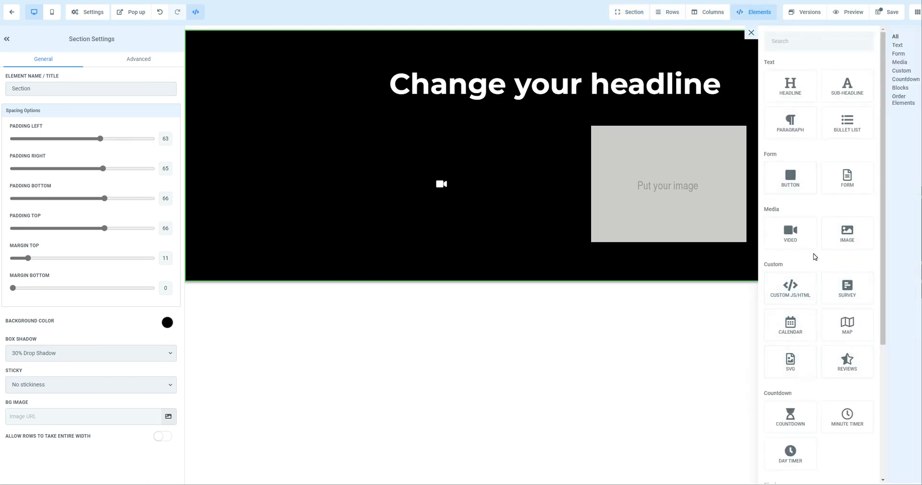
scroll(818, 269, down, 4)
scroll(819, 271, up, 4)
click(233, 90)
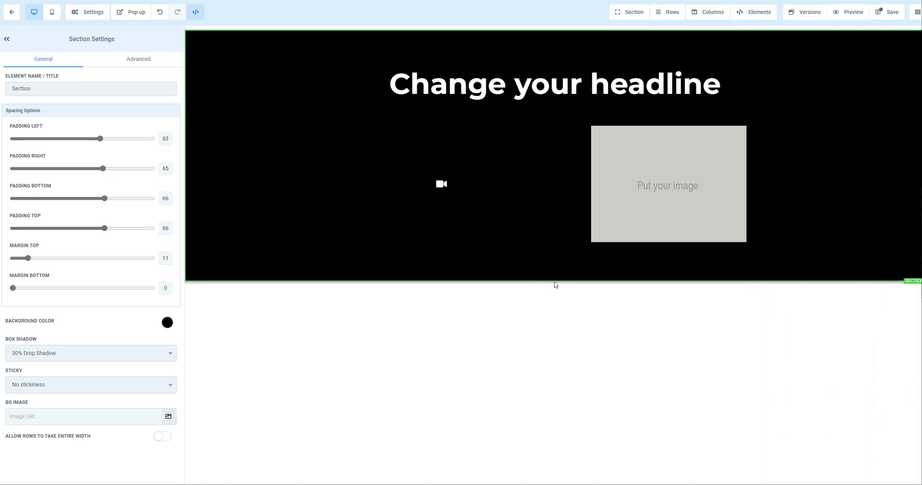
Step: Add a new section below the black section and insert a two-column row in it
click(554, 281)
click(816, 45)
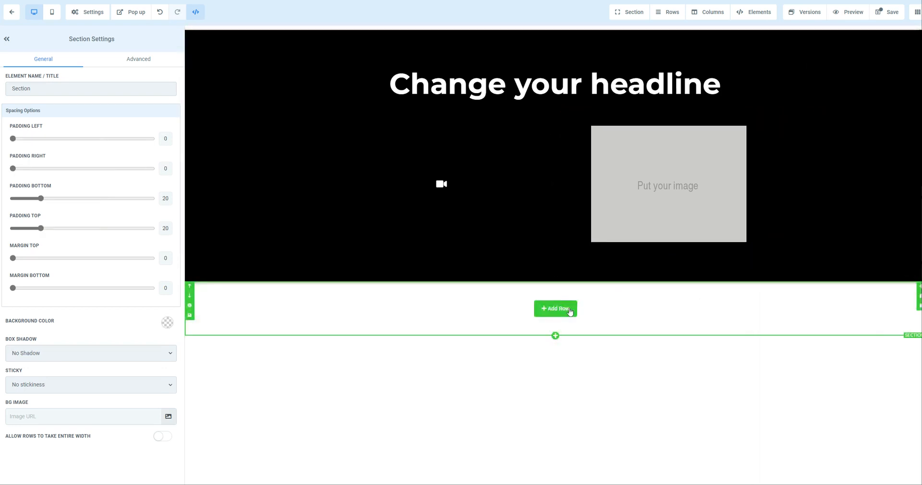
click(557, 309)
click(892, 77)
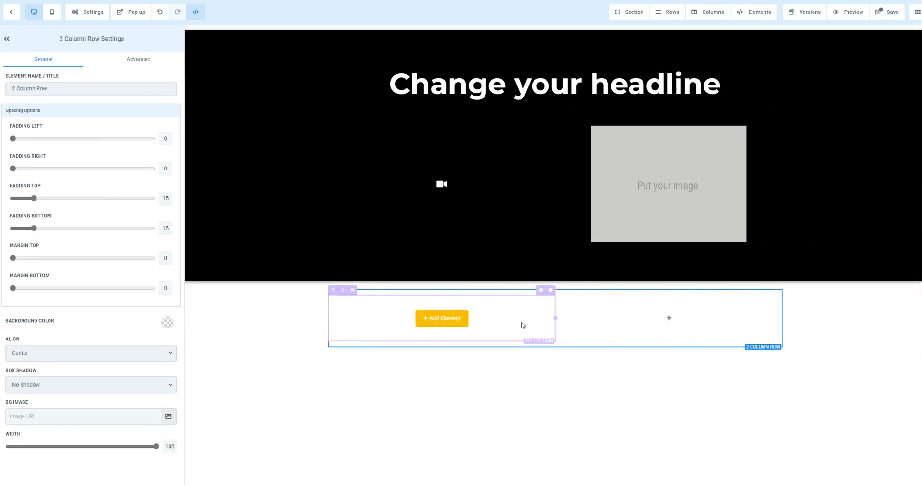
Step: Add a Headline element to the first column of the new section's two-column row
click(456, 319)
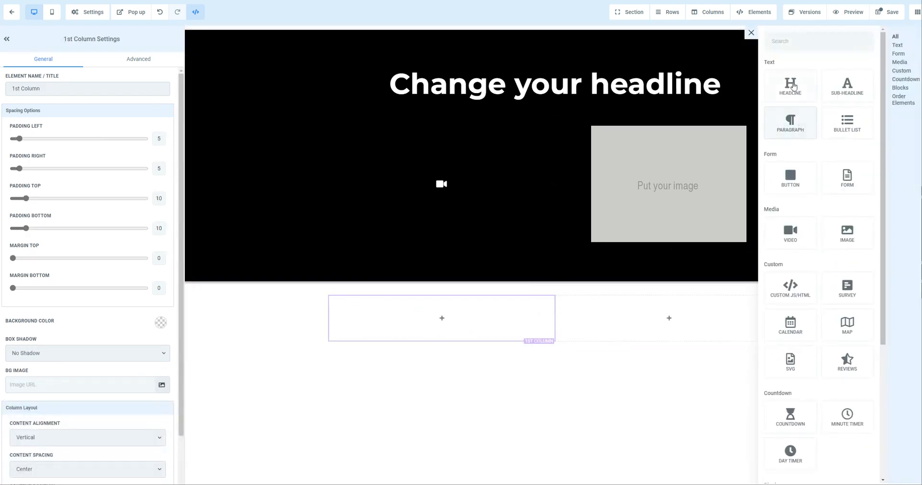
click(798, 89)
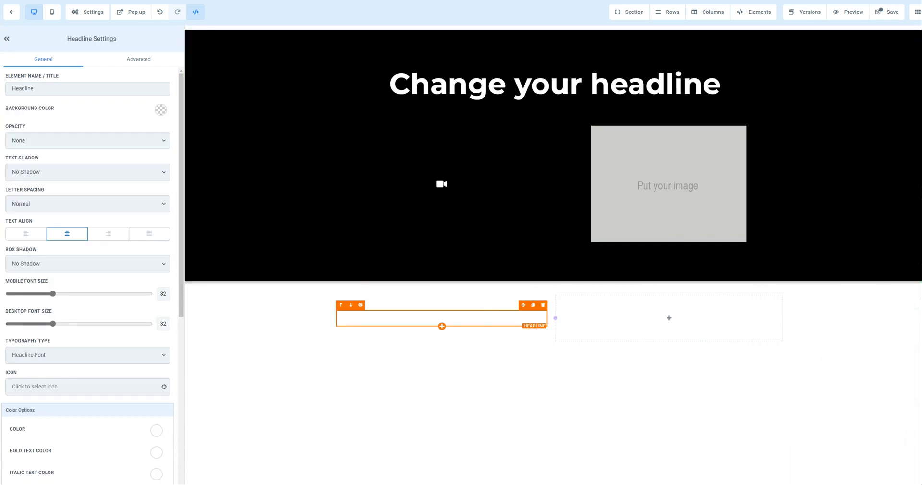